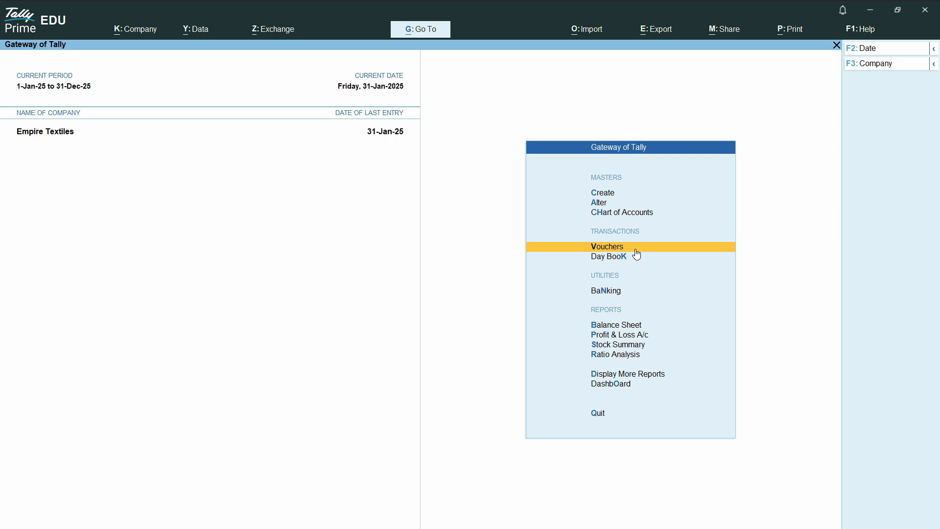
{"action": "left_click", "coordinate": [601, 252]}
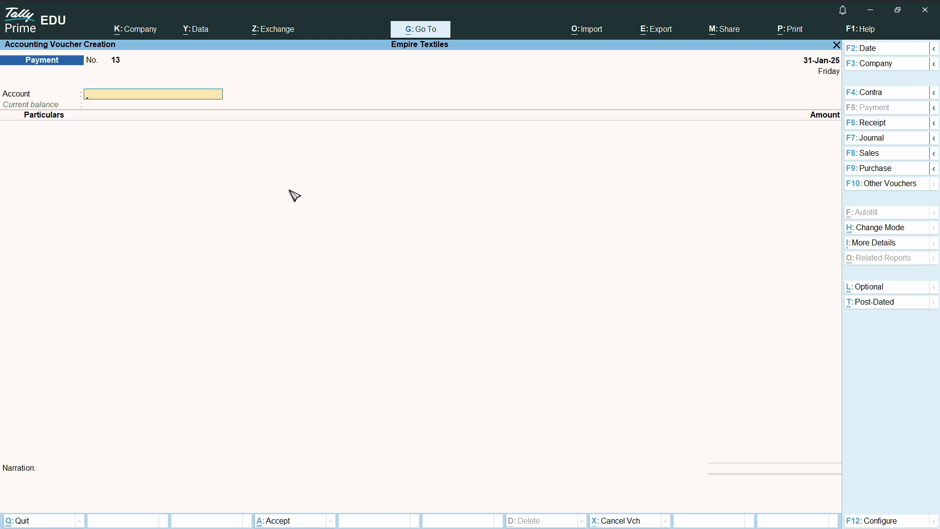
{"action": "key", "text": "Escape"}
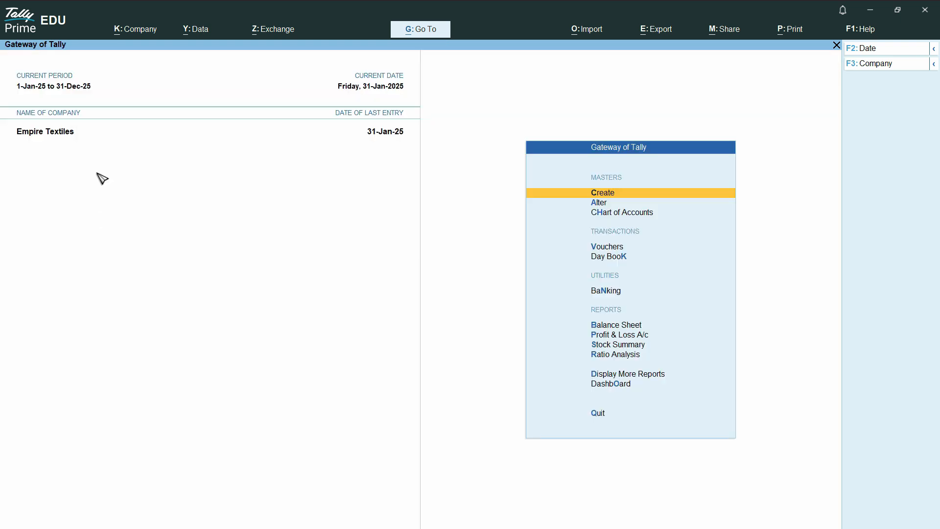
Open the company security settings and set control of user access to company data to Yes
{"action": "left_click", "coordinate": [142, 33]}
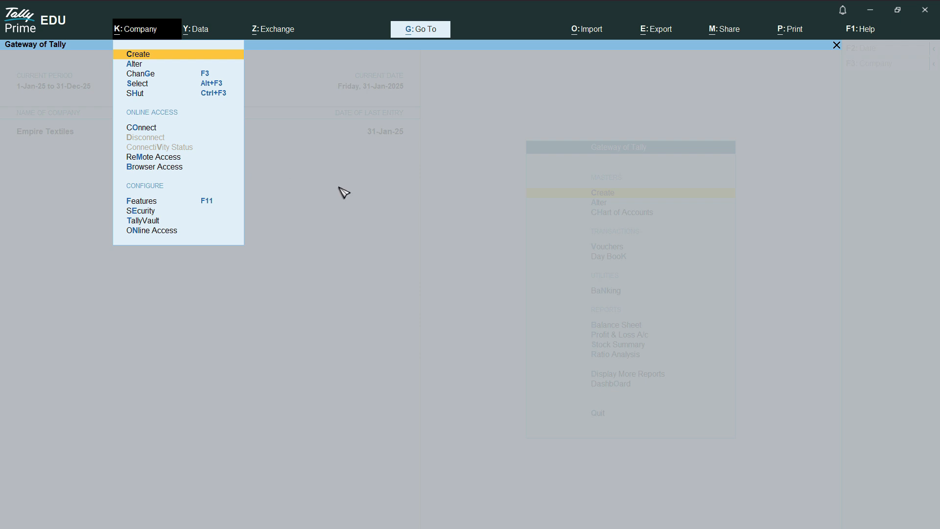
{"action": "left_click", "coordinate": [147, 212]}
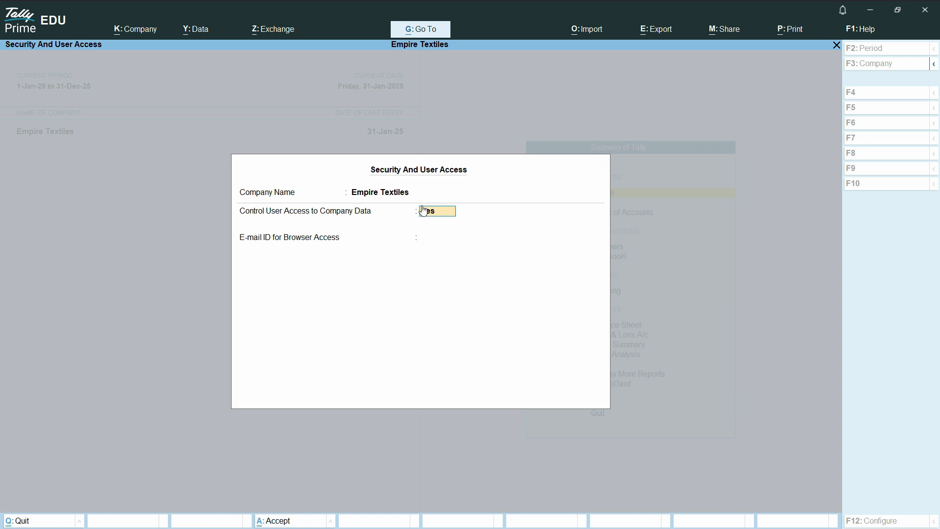
{"action": "key", "text": "Return"}
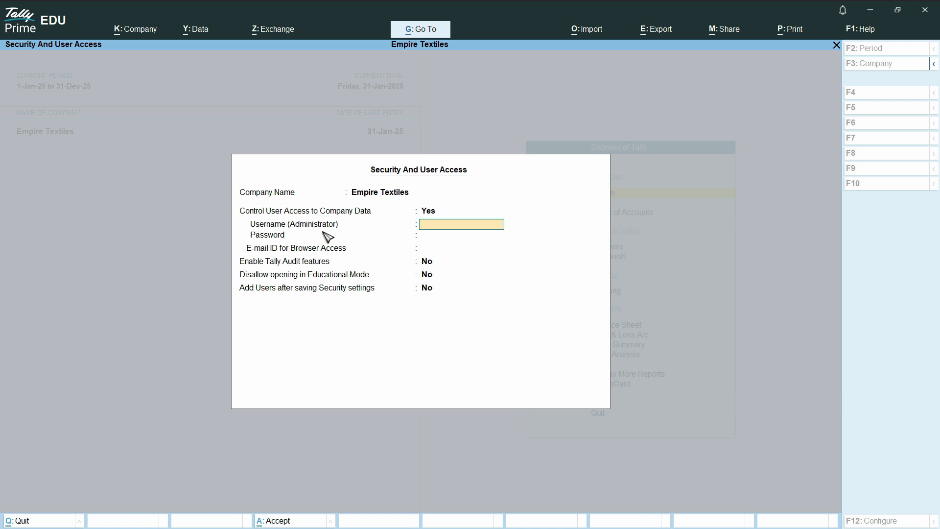
Set the administrator username to Admin, then enter and confirm the administrator password
{"action": "type", "text": "Admin"}
{"action": "key", "text": "Return"}
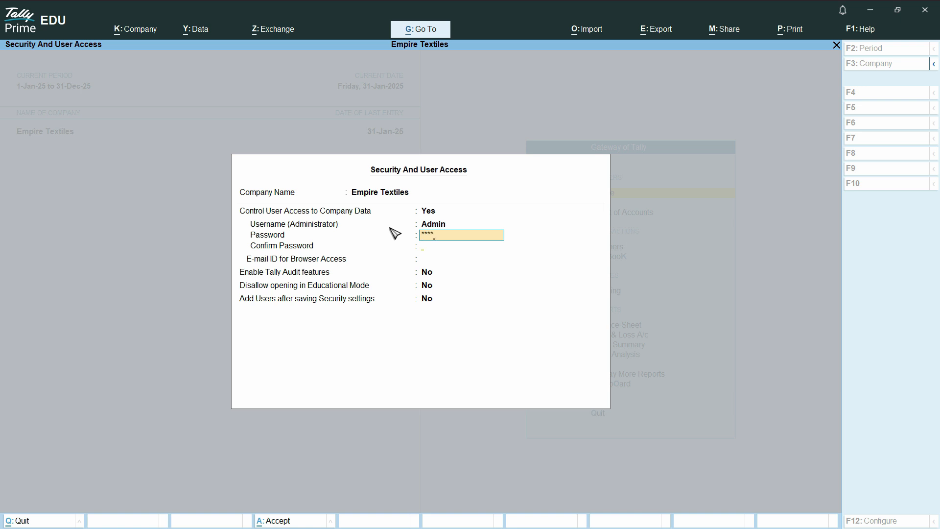
{"action": "key", "text": "Return"}
{"action": "type", "text": "12"}
{"action": "key", "text": "Return"}
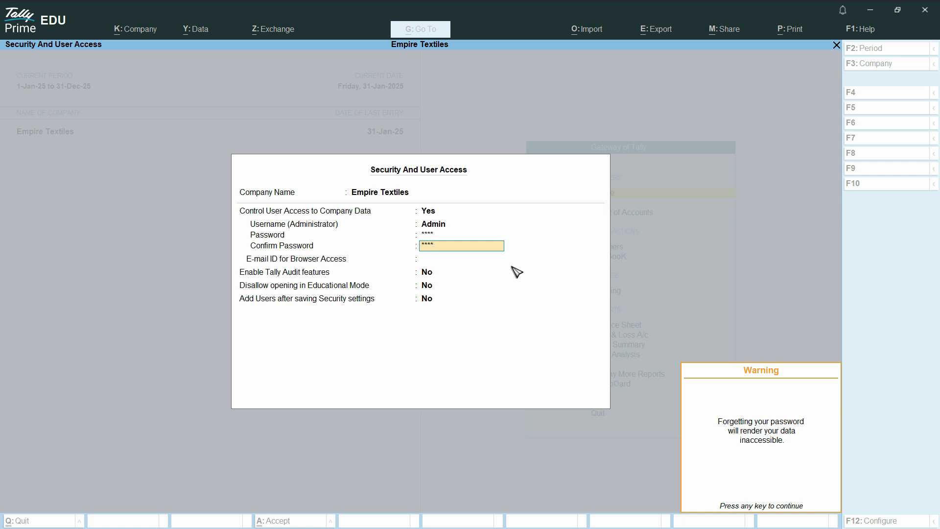
{"action": "key", "text": "Return"}
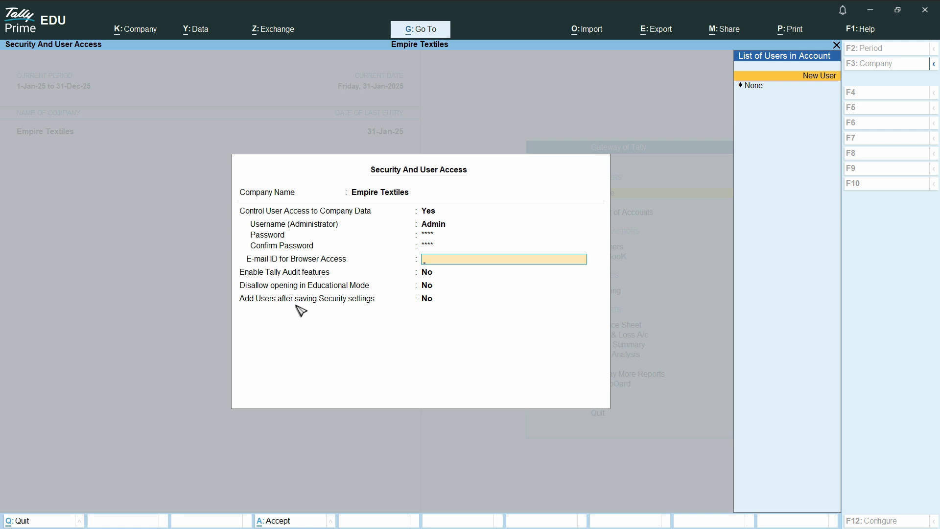
{"action": "left_click", "coordinate": [429, 301]}
{"action": "key", "text": "ctrl+a"}
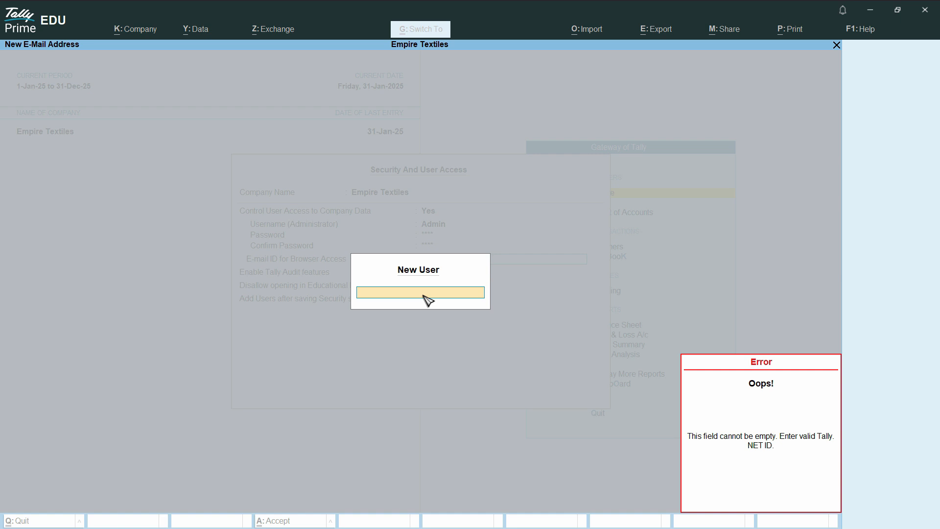
{"action": "type", "text": "Smith"}
{"action": "key", "text": "Return"}
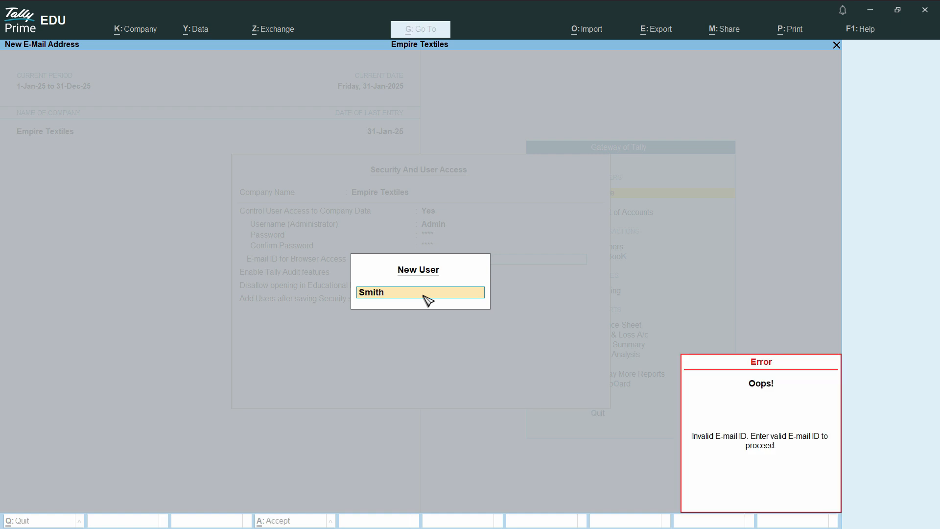
{"action": "key", "text": "Escape"}
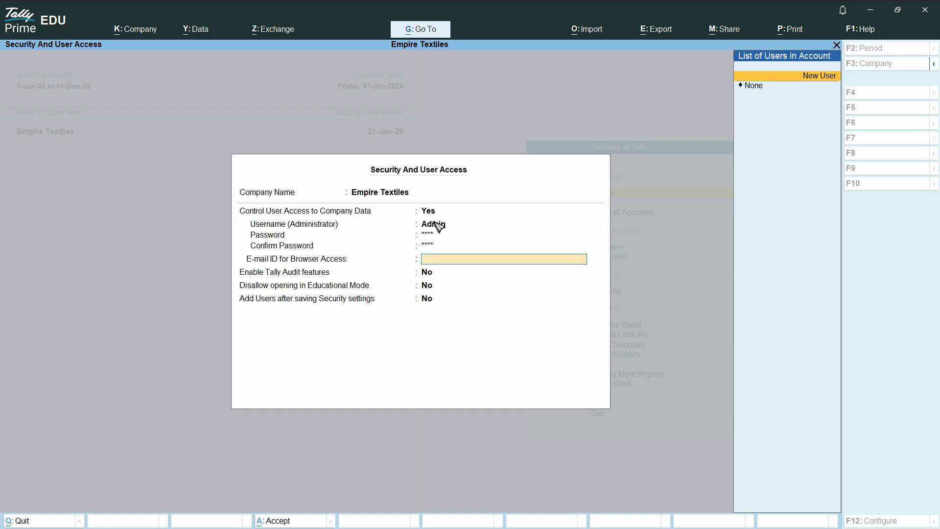
Create a new user e-mail ID for browser access by entering the user's e-mail address
{"action": "key", "text": "Return"}
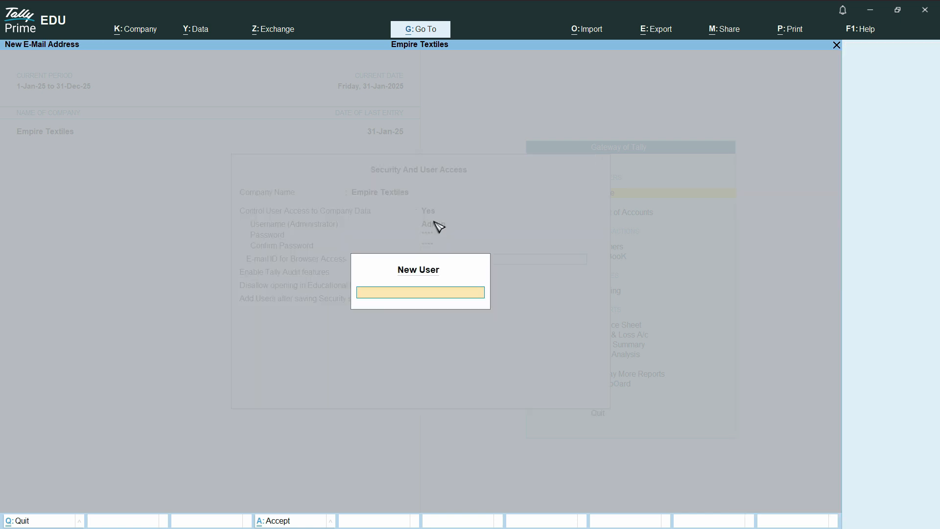
{"action": "key", "text": "Return"}
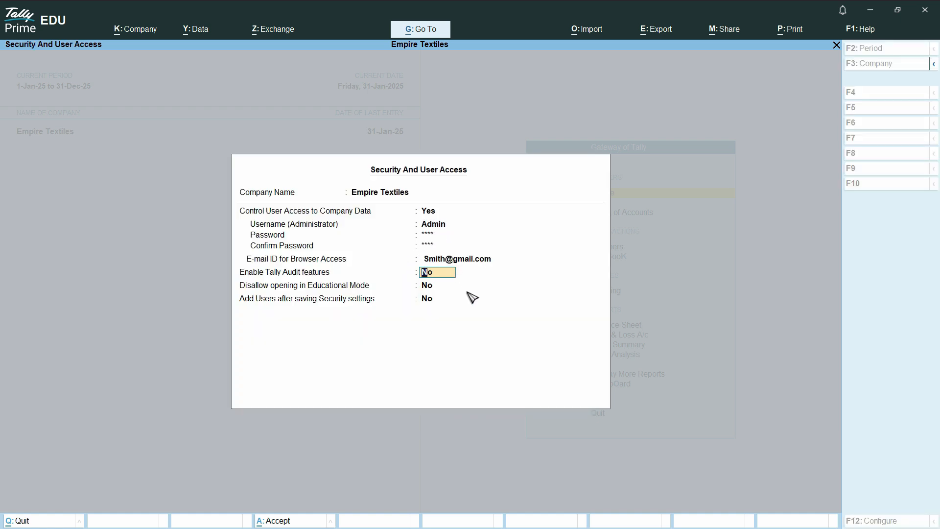
Enable Tally Audit features and set adding users after saving security settings to Yes, then accept
{"action": "type", "text": "yes"}
{"action": "key", "text": "Return"}
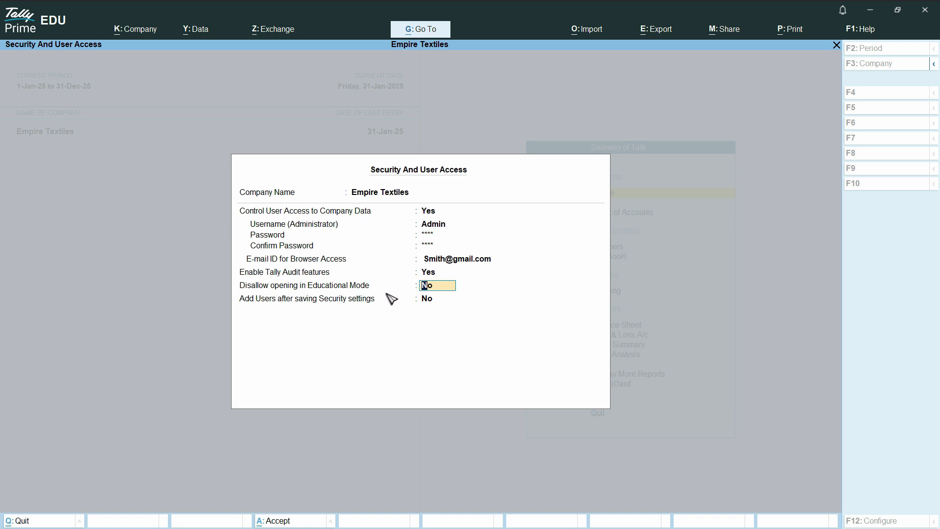
{"action": "left_click", "coordinate": [433, 301]}
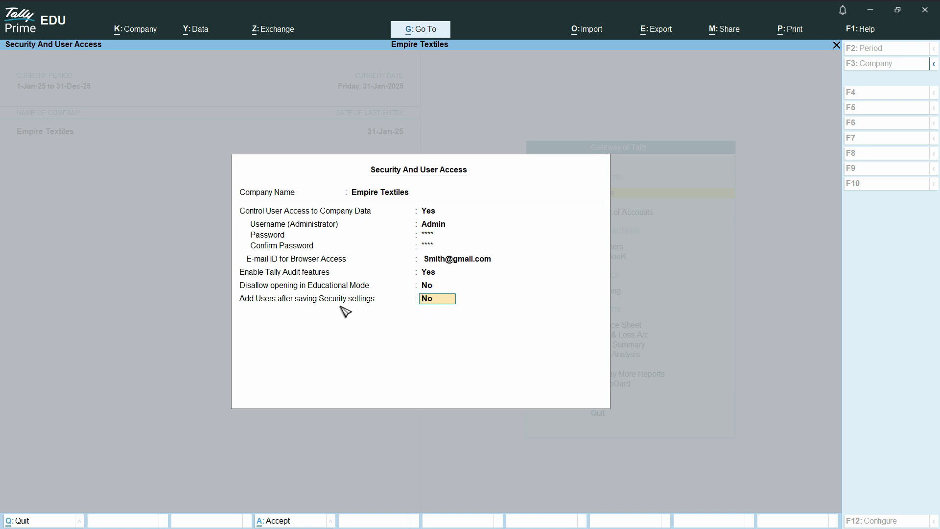
{"action": "type", "text": "yes"}
{"action": "key", "text": "Return"}
{"action": "key", "text": "Return"}
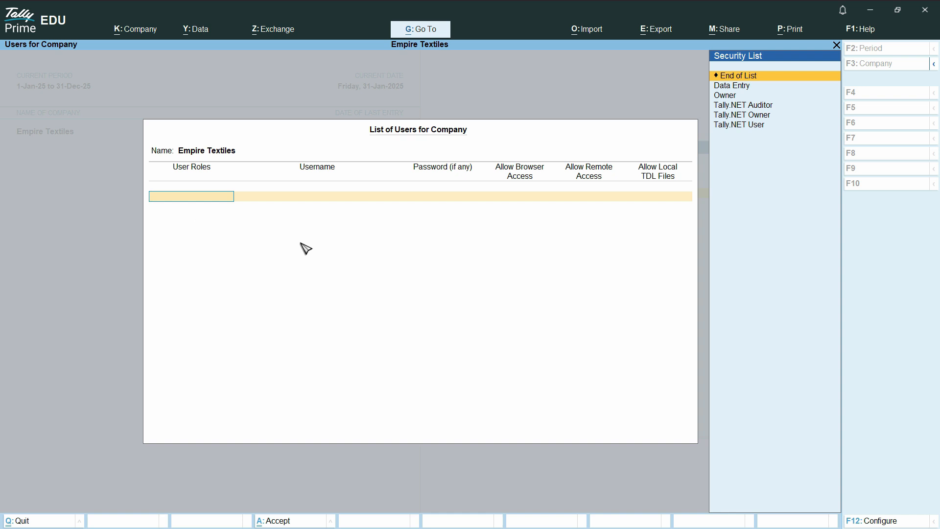
Browse the available user roles in the security list
{"action": "key", "text": "Down"}
{"action": "key", "text": "Down"}
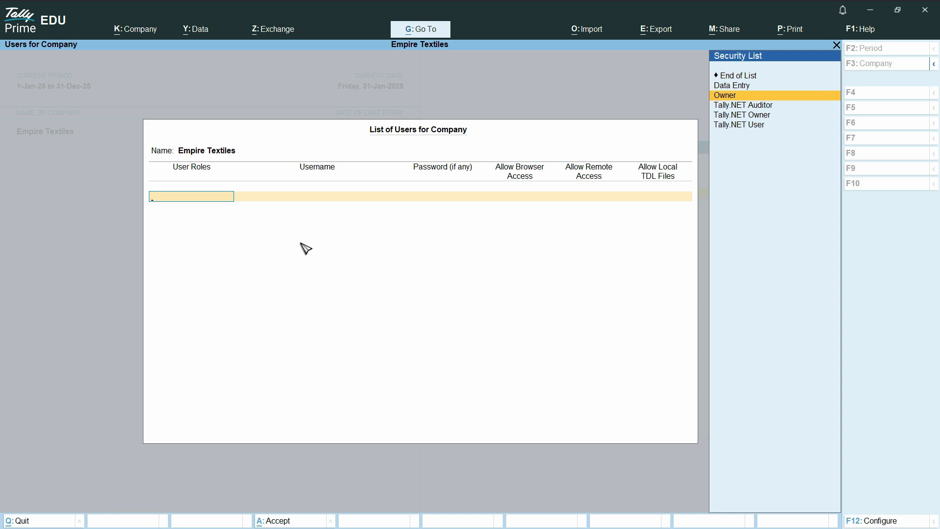
{"action": "key", "text": "Down"}
{"action": "key", "text": "Down"}
{"action": "key", "text": "Down"}
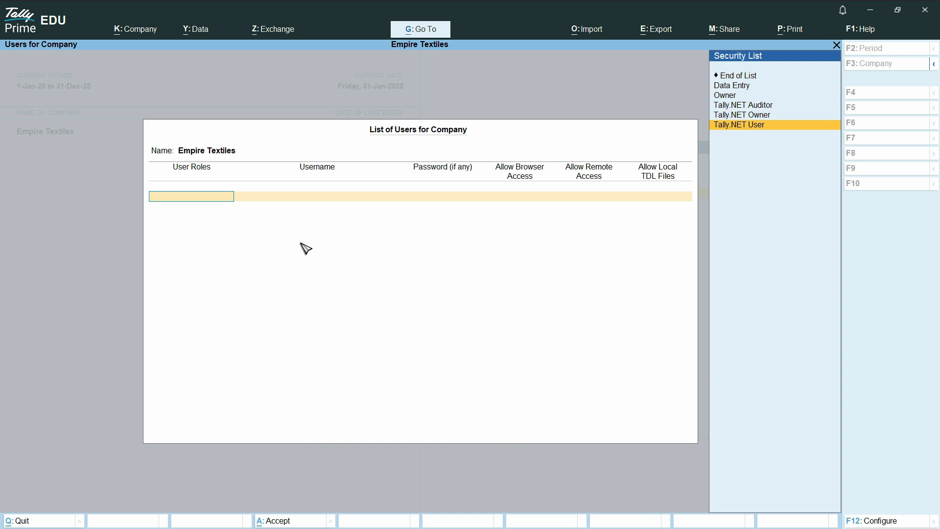
{"action": "key", "text": "Up"}
{"action": "key", "text": "Up"}
{"action": "key", "text": "Up"}
{"action": "key", "text": "Up"}
{"action": "key", "text": "Up"}
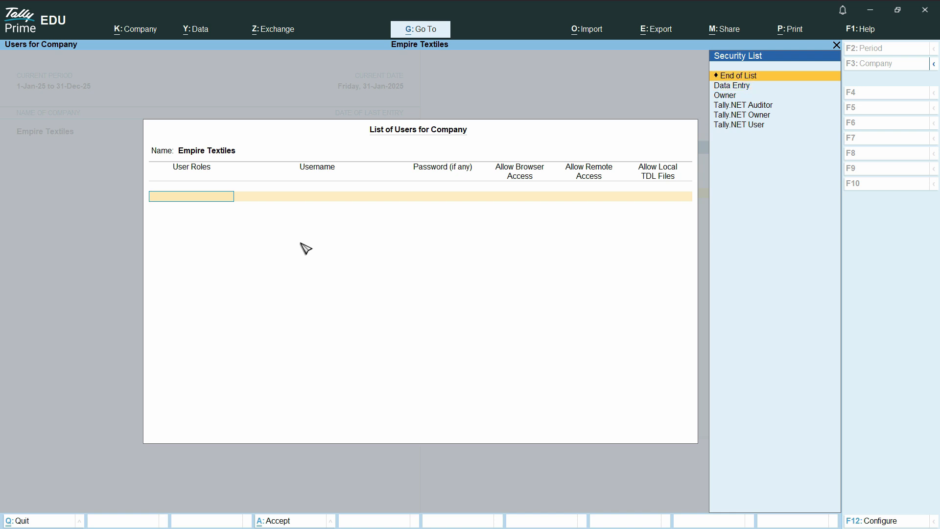
{"action": "key", "text": "Down"}
{"action": "key", "text": "Down"}
{"action": "key", "text": "Down"}
{"action": "key", "text": "Down"}
Add a user with the Data Entry role, entering the user's username and password
{"action": "key", "text": "Up"}
{"action": "key", "text": "Up"}
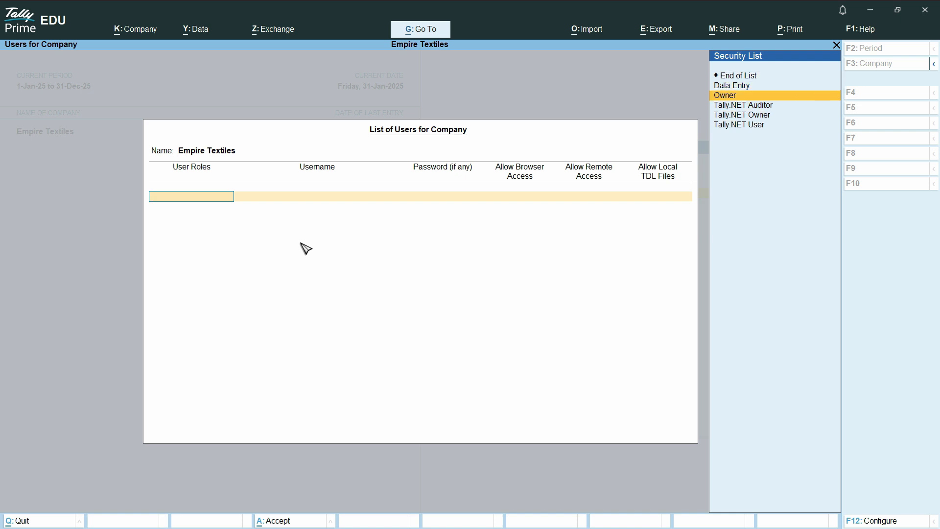
{"action": "key", "text": "Up"}
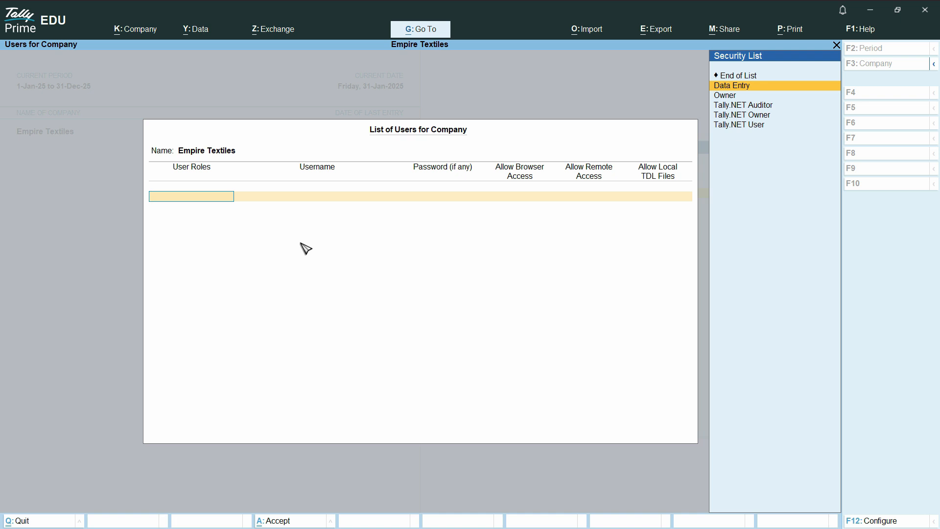
{"action": "type", "text": "F"}
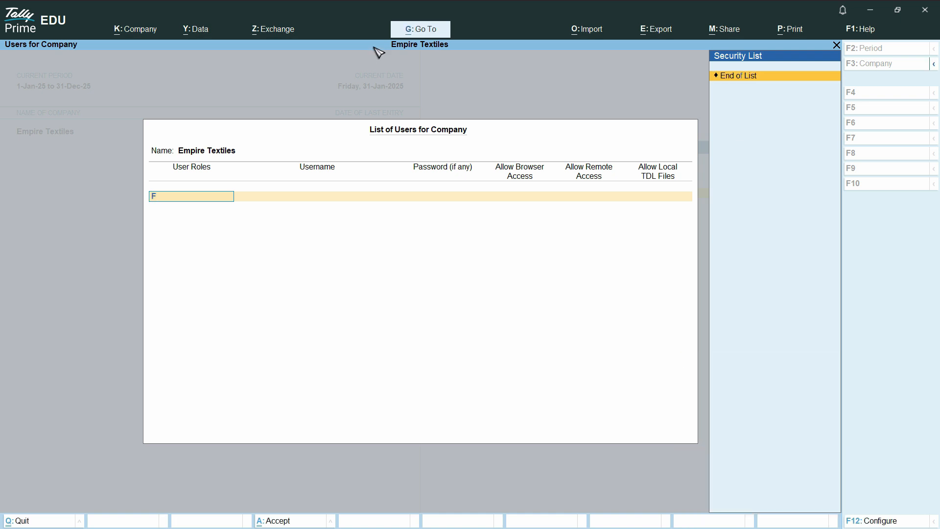
{"action": "key", "text": "BackSpace"}
{"action": "key", "text": "Return"}
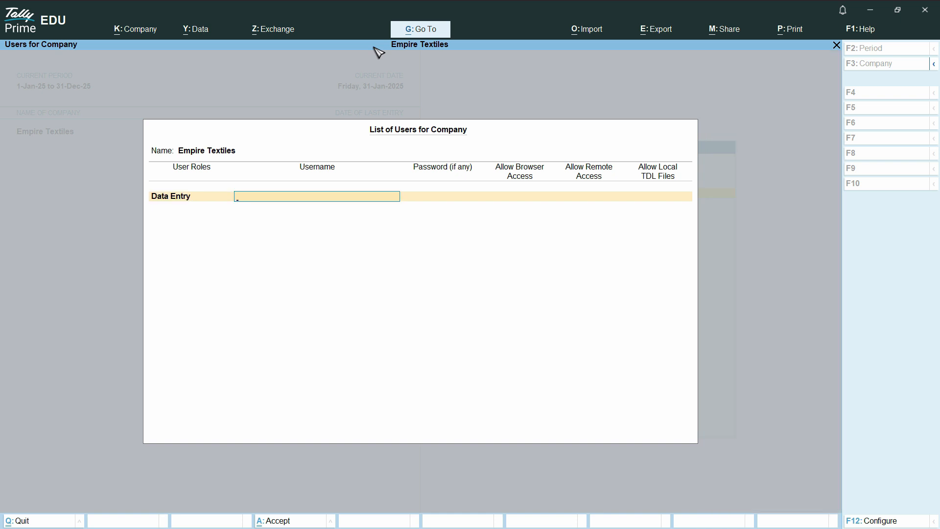
{"action": "type", "text": "Farhan"}
{"action": "key", "text": "Return"}
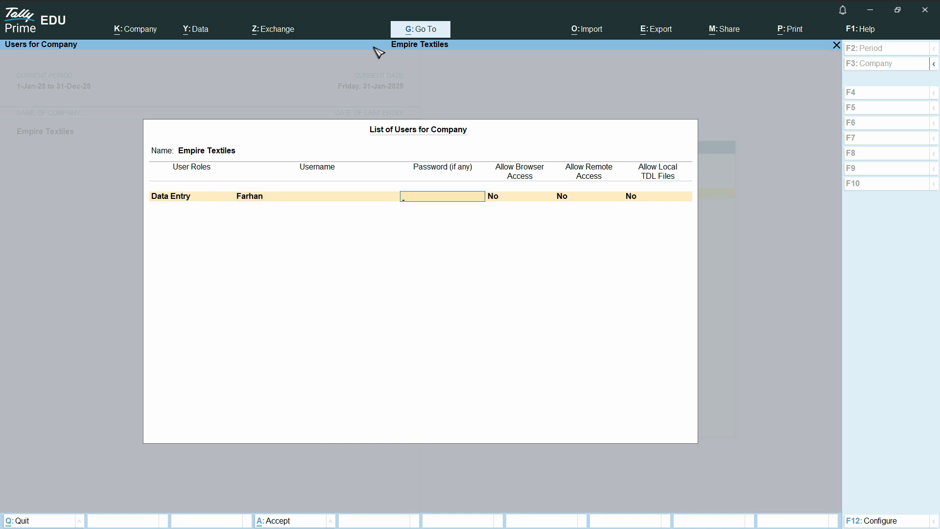
{"action": "key", "text": "Return"}
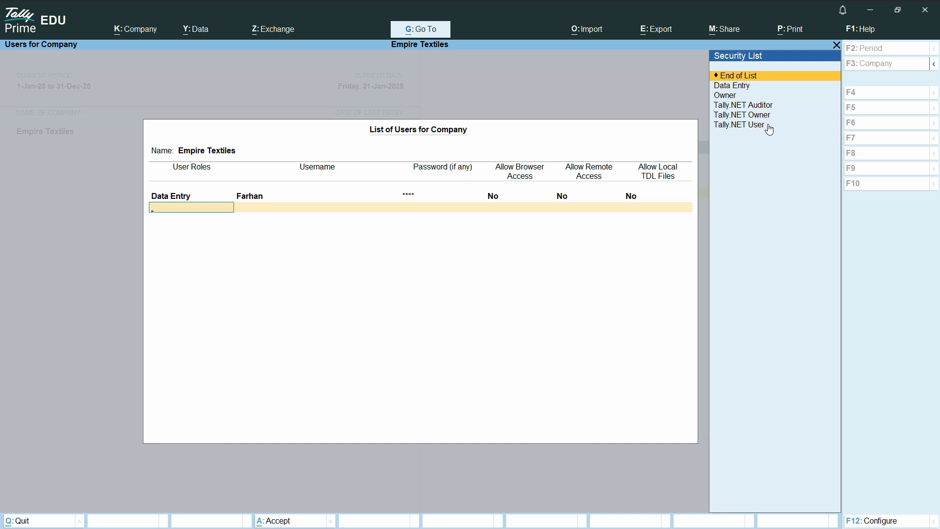
Add a second Data Entry user with its username and password, then accept the user list
{"action": "left_click", "coordinate": [740, 87]}
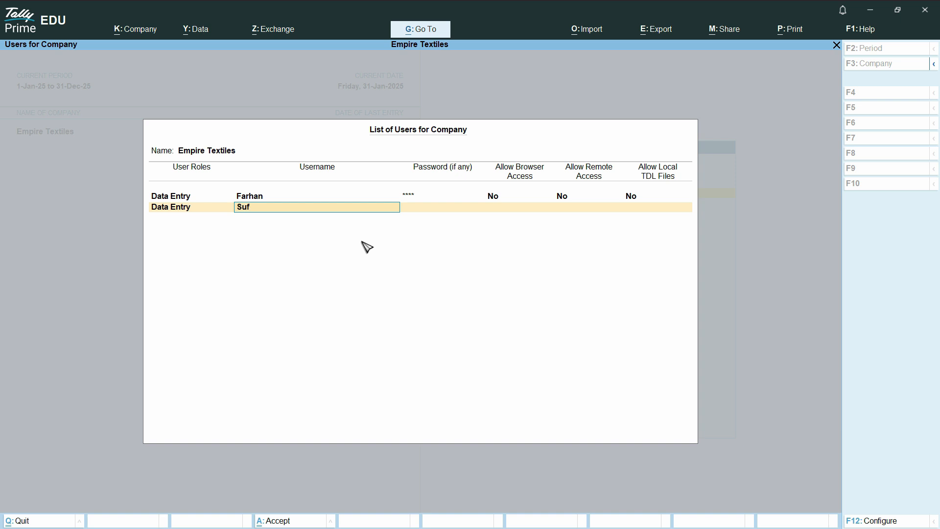
{"action": "key", "text": "Return"}
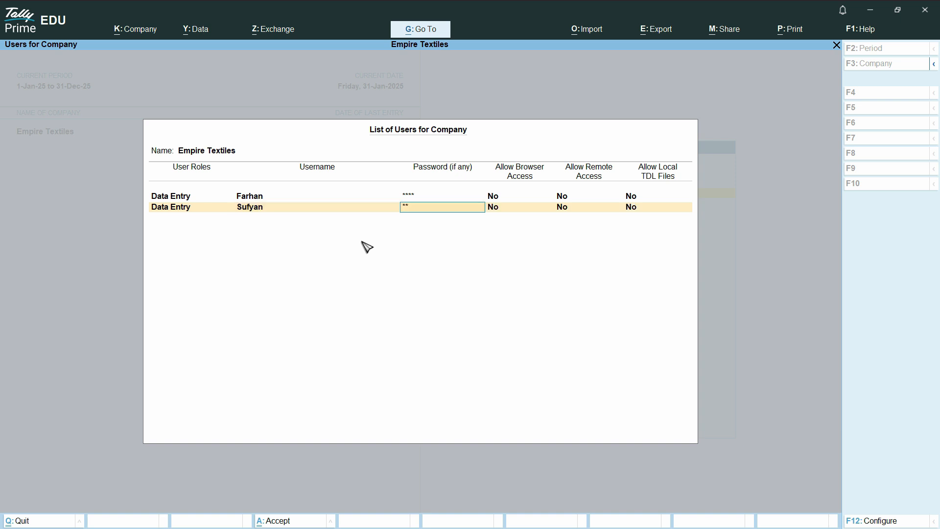
{"action": "key", "text": "Return"}
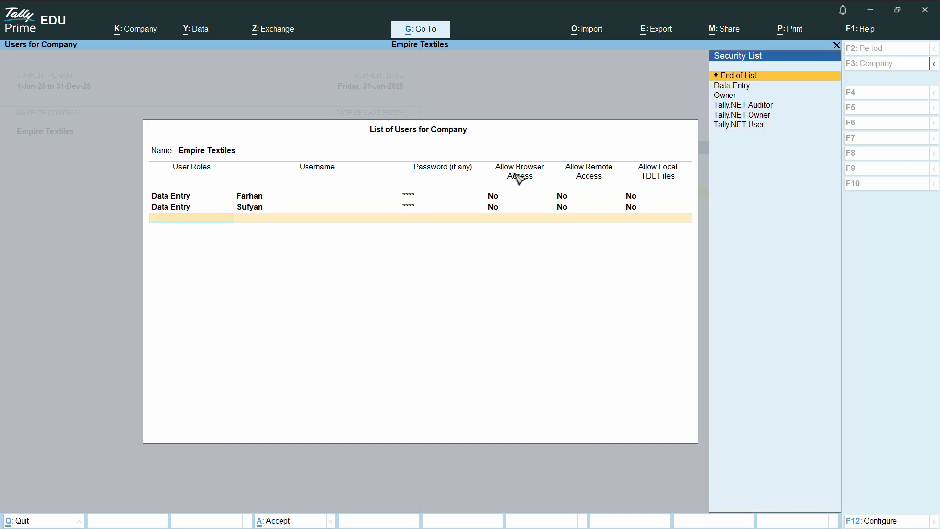
{"action": "left_click", "coordinate": [731, 76]}
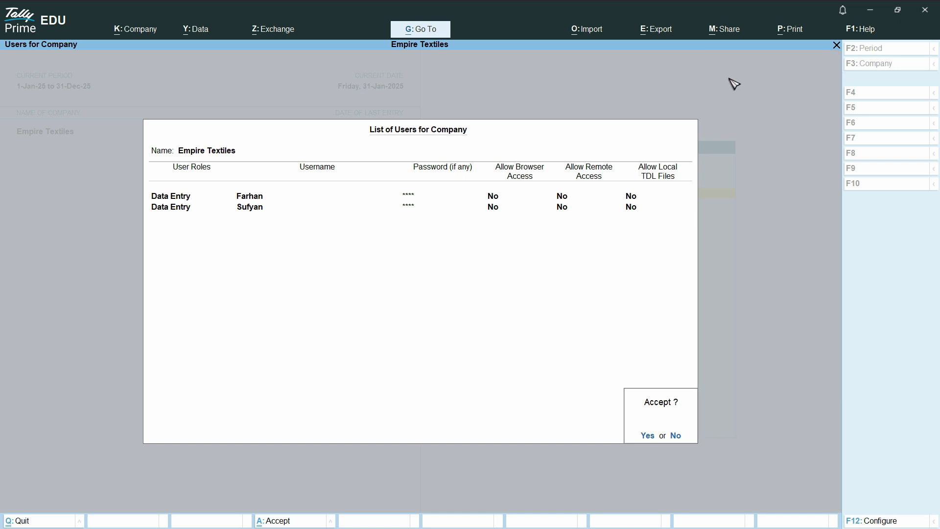
{"action": "left_click", "coordinate": [648, 435]}
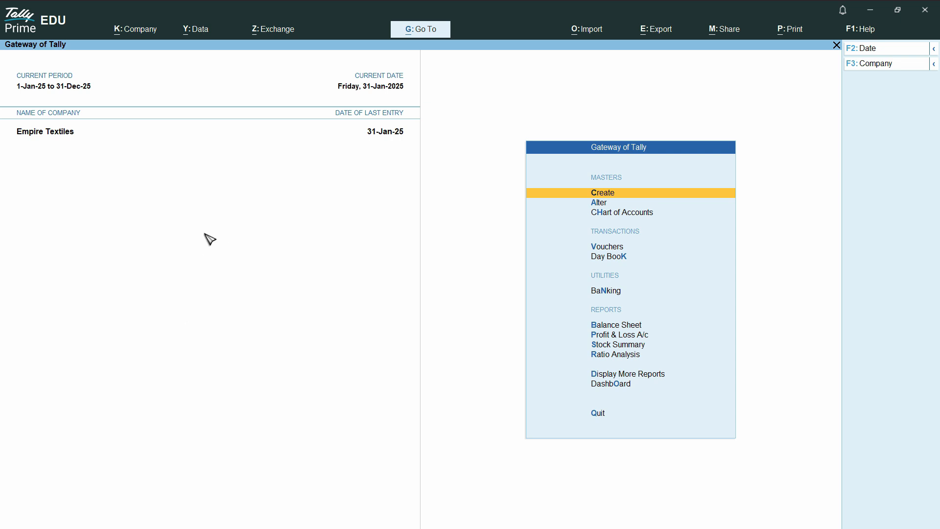
Open the Data Entry user role, keep Data Entry basic facilities, and allow 30 days for back-dated vouchers
{"action": "left_click", "coordinate": [145, 34]}
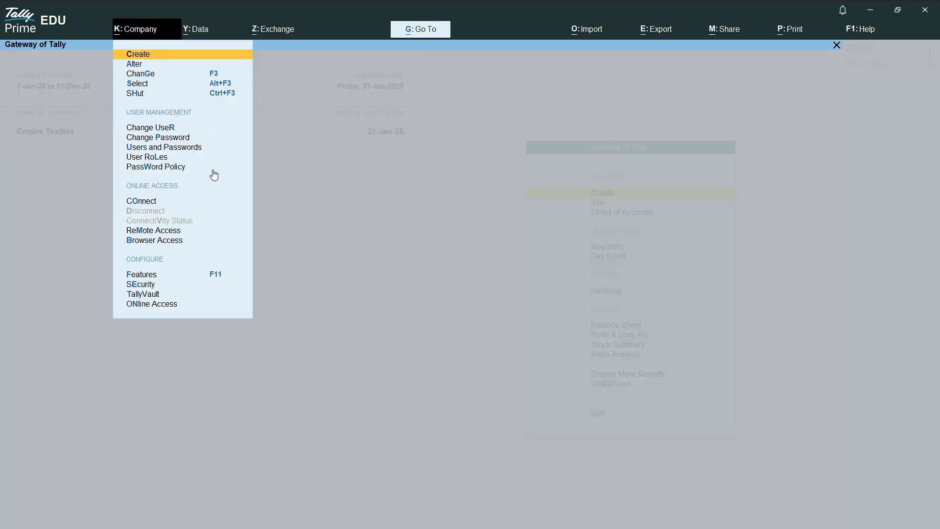
{"action": "left_click", "coordinate": [155, 157]}
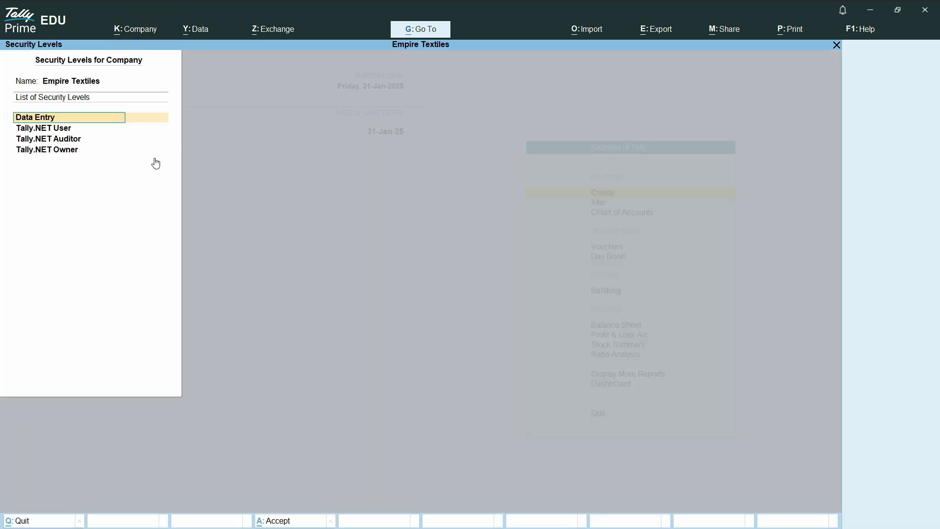
{"action": "left_click", "coordinate": [59, 120]}
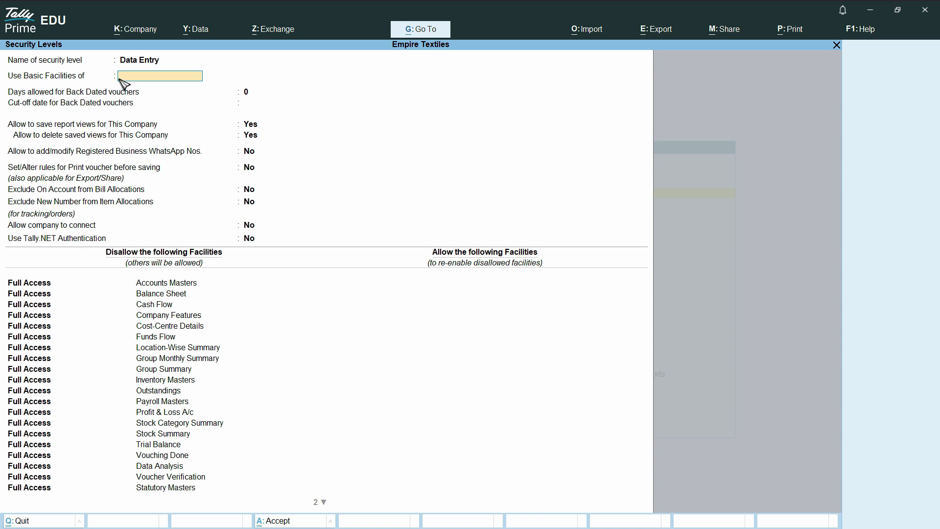
{"action": "key", "text": "Return"}
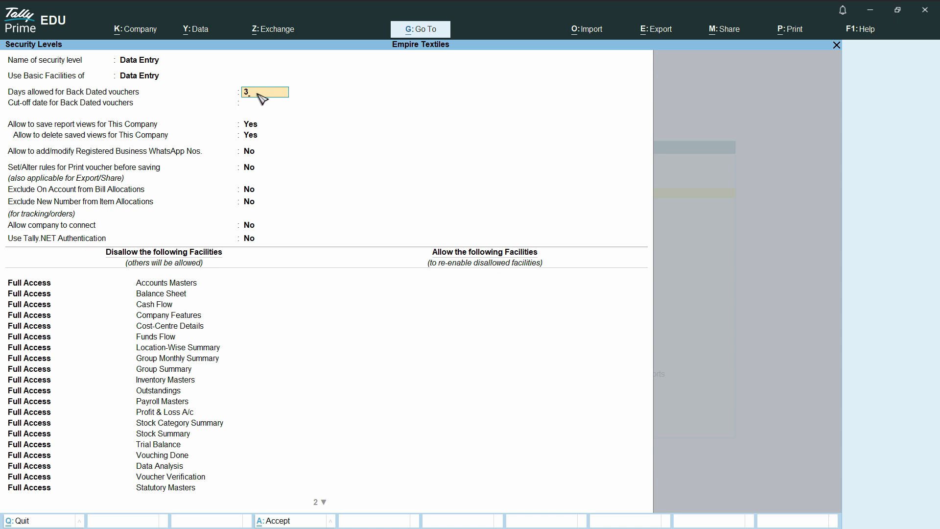
{"action": "type", "text": "0"}
{"action": "key", "text": "Return"}
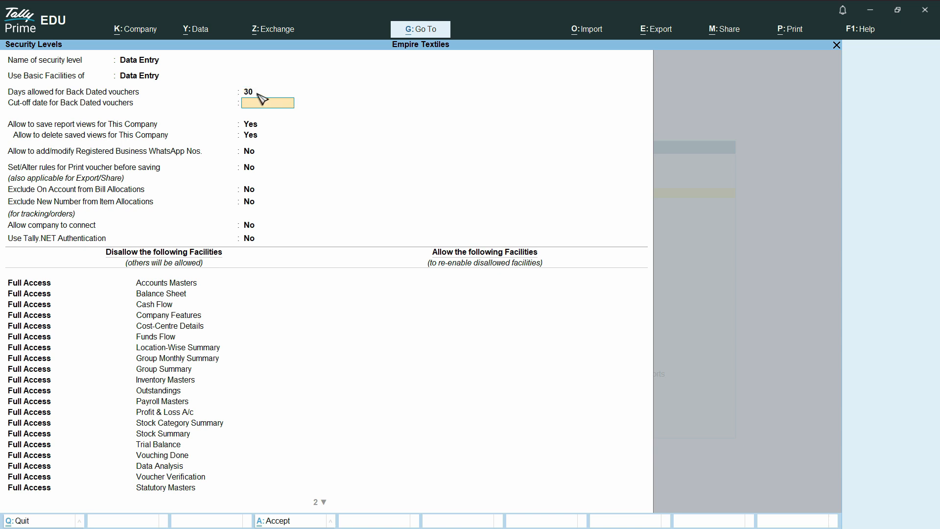
Set the days allowed for back-dated vouchers to 0 and leave the cut-off date empty
{"action": "key", "text": "BackSpace"}
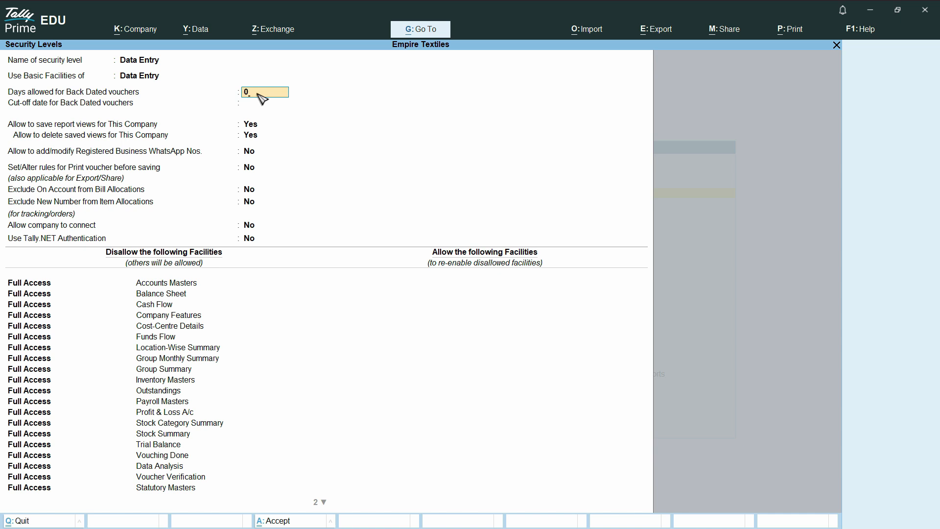
{"action": "key", "text": "Return"}
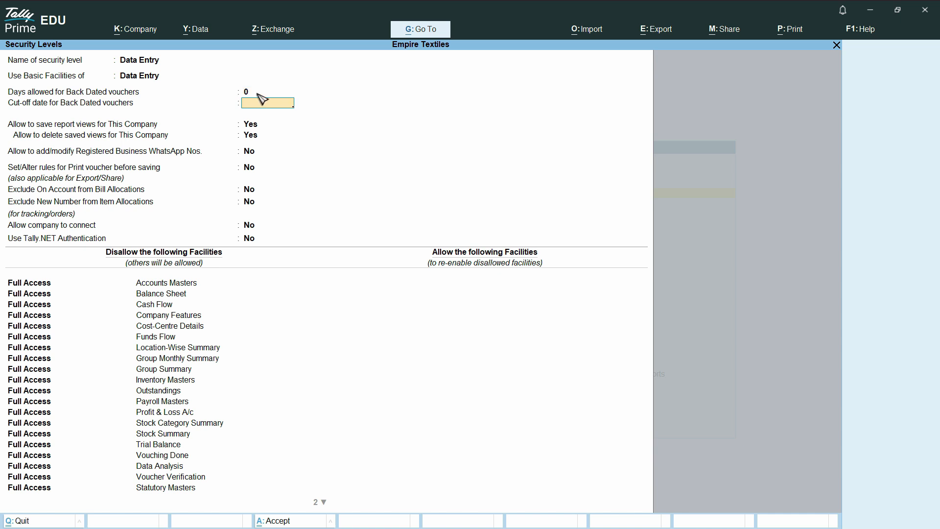
{"action": "key", "text": "Return"}
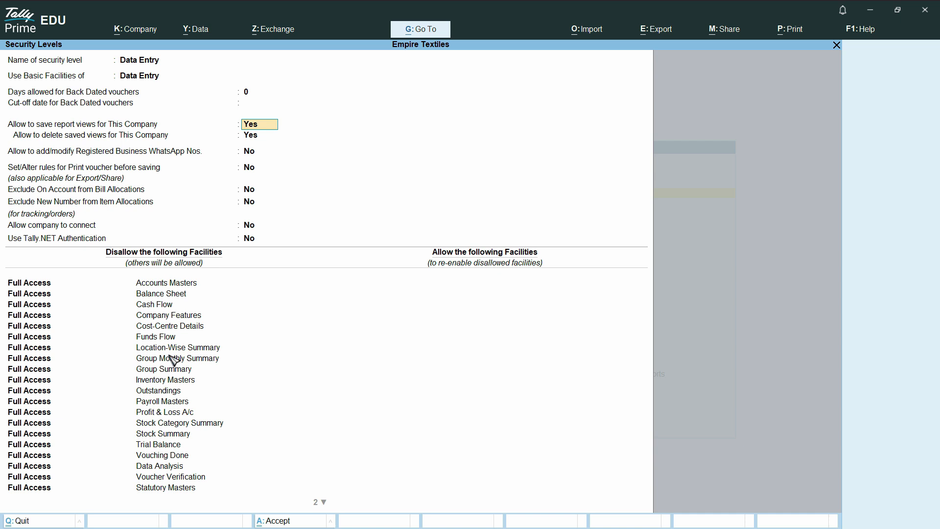
Move past the disallowed facilities and allow Display access to Accounts Masters for the Data Entry role, ending the list
{"action": "left_click", "coordinate": [38, 286]}
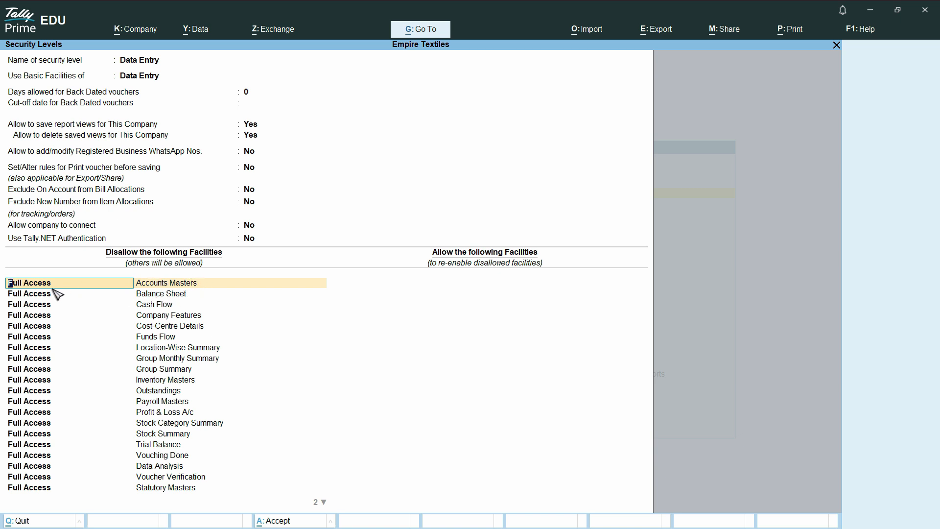
{"action": "key", "text": "Down"}
{"action": "key", "text": "Down"}
{"action": "key", "text": "Down"}
{"action": "key", "text": "Down"}
{"action": "key", "text": "Down"}
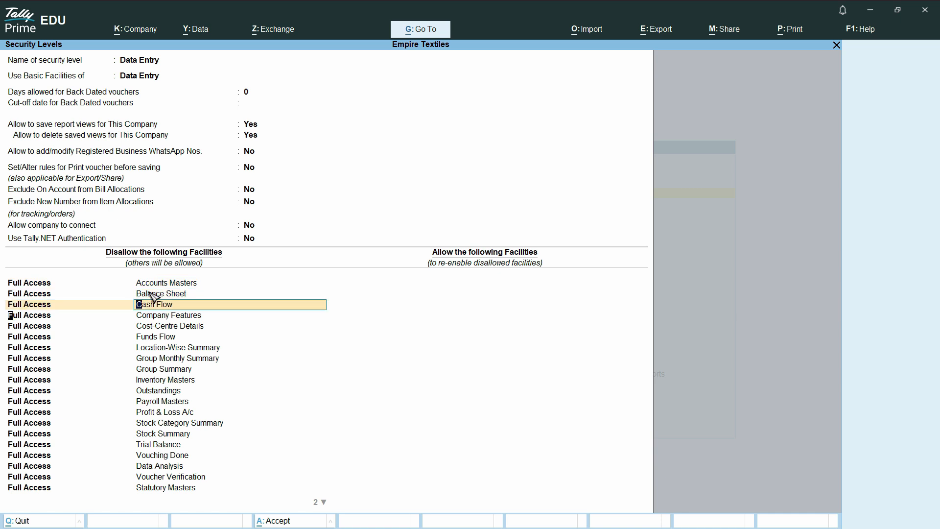
{"action": "key", "text": "Down"}
{"action": "key", "text": "Down"}
{"action": "key", "text": "Down"}
{"action": "key", "text": "Down"}
{"action": "key", "text": "Down"}
{"action": "key", "text": "Down"}
{"action": "key", "text": "Down"}
{"action": "key", "text": "Down"}
{"action": "key", "text": "Down"}
{"action": "key", "text": "Down"}
{"action": "key", "text": "Down"}
{"action": "key", "text": "Down"}
{"action": "key", "text": "Down"}
{"action": "key", "text": "Down"}
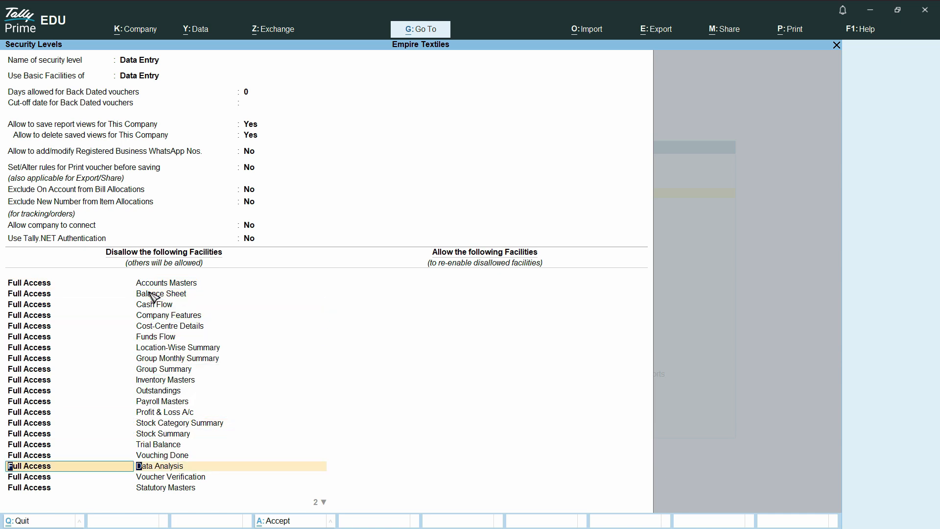
{"action": "key", "text": "Down"}
{"action": "key", "text": "Down"}
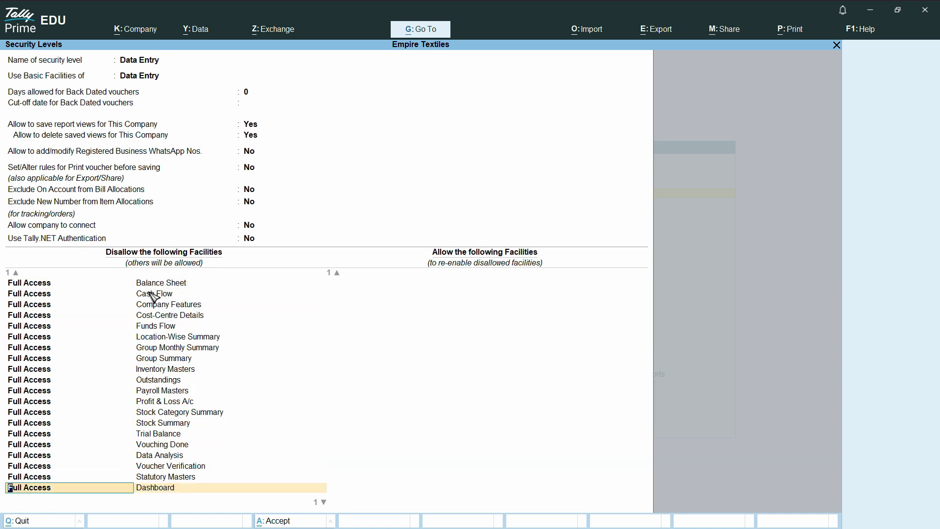
{"action": "key", "text": "Down"}
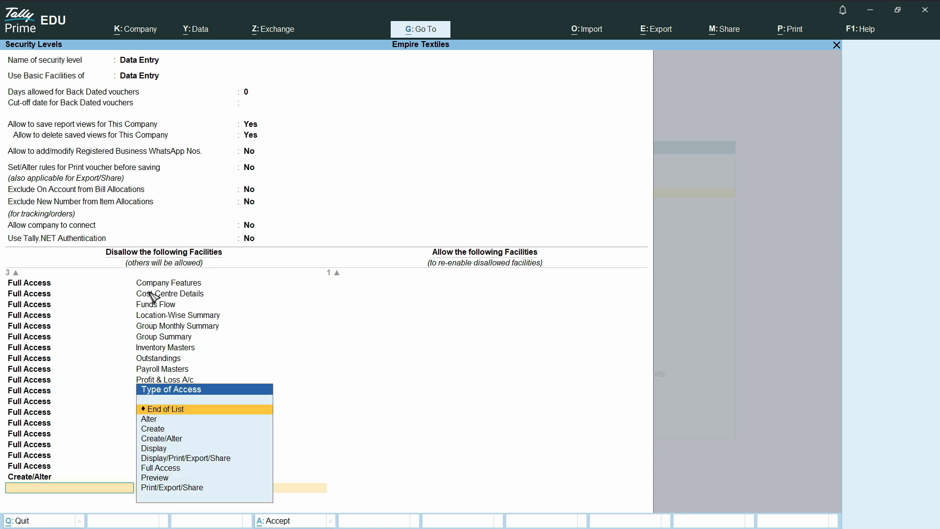
{"action": "key", "text": "Return"}
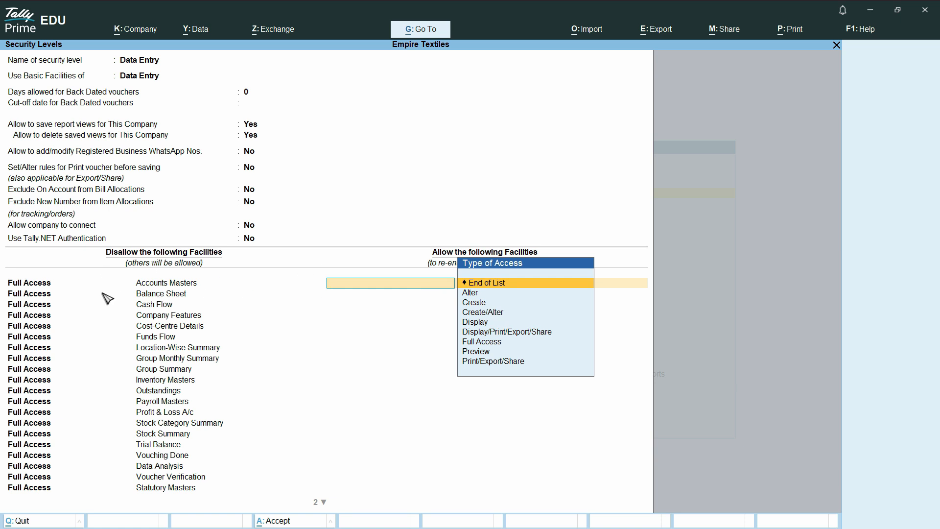
{"action": "left_click", "coordinate": [478, 325]}
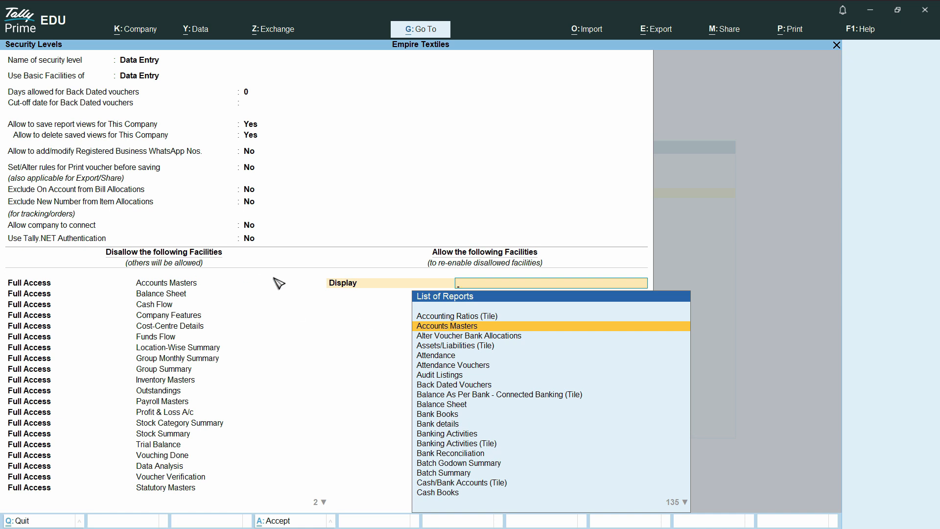
{"action": "left_click", "coordinate": [461, 327]}
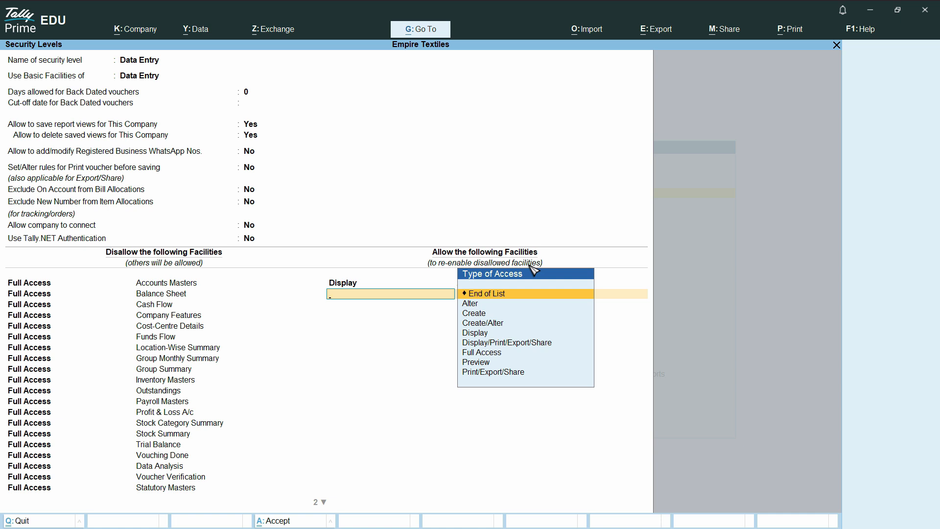
{"action": "left_click", "coordinate": [499, 294]}
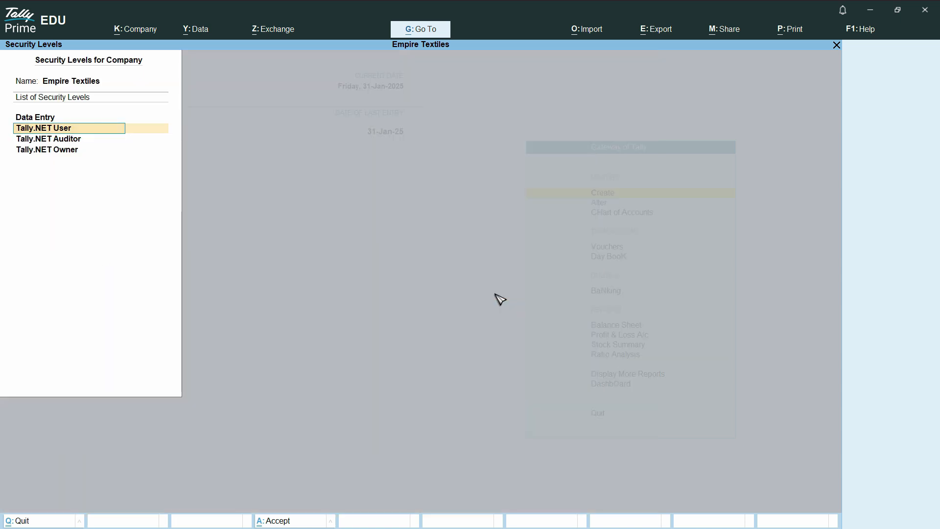
Reopen the Data Entry security level and review its disallowed and allowed facility lists
{"action": "left_click", "coordinate": [41, 118]}
{"action": "key", "text": "Return"}
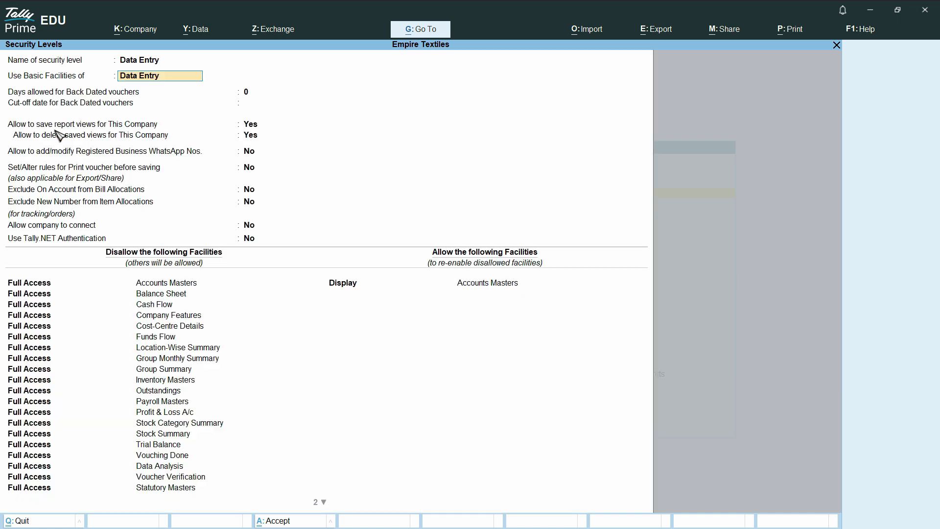
{"action": "key", "text": "Return"}
{"action": "key", "text": "Return"}
{"action": "key", "text": "Return"}
{"action": "key", "text": "Return"}
{"action": "scroll", "coordinate": [150, 455], "scroll_direction": "down", "scroll_amount": 11}
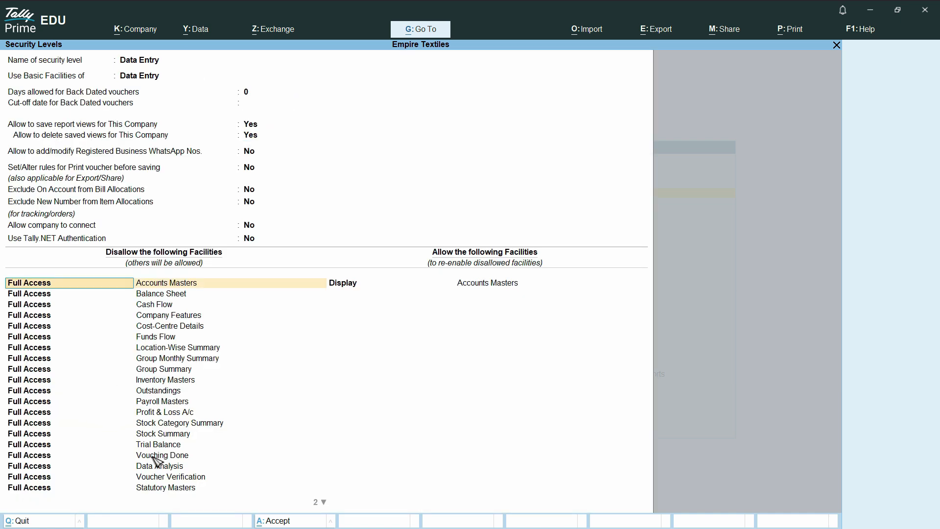
{"action": "scroll", "coordinate": [140, 441], "scroll_direction": "up", "scroll_amount": 1}
{"action": "left_click", "coordinate": [153, 339]}
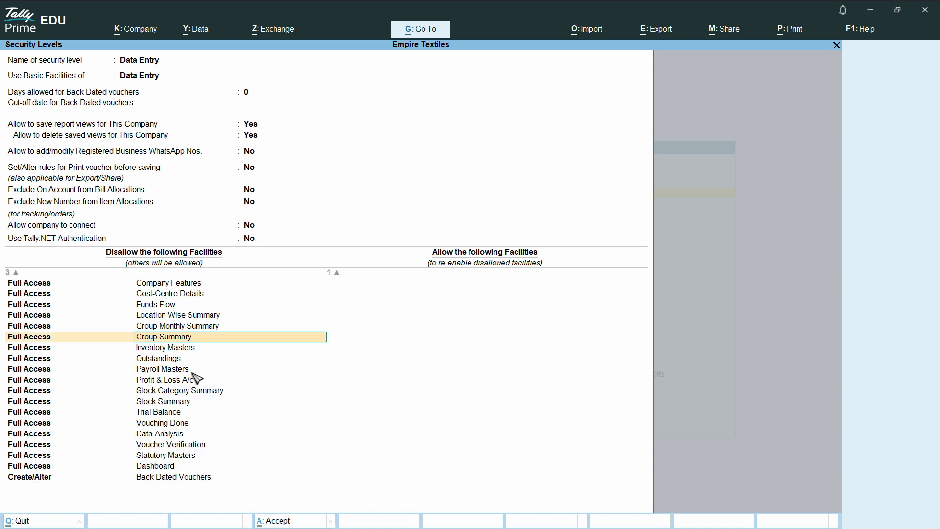
{"action": "scroll", "coordinate": [177, 417], "scroll_direction": "down", "scroll_amount": 6}
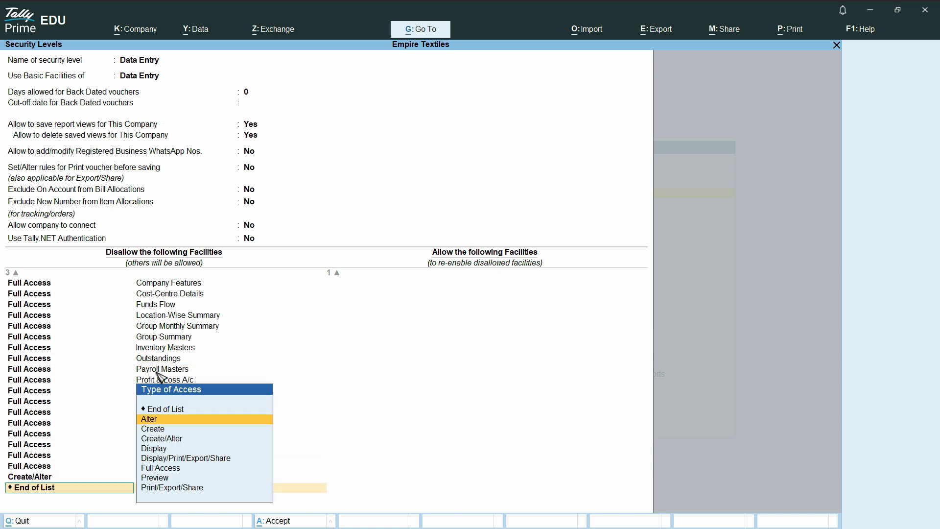
{"action": "left_click", "coordinate": [182, 450]}
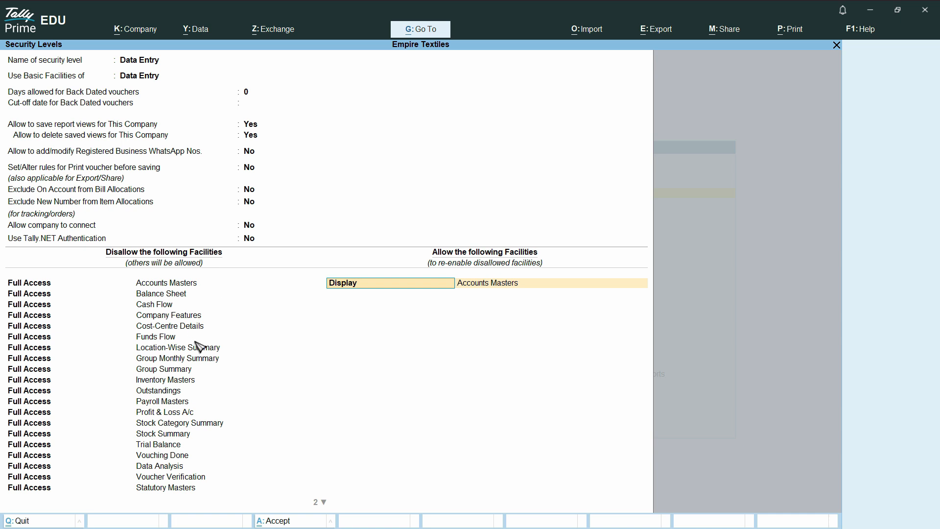
Add a Full Access restriction on a voucher facility to the Data Entry role's disallowed list
{"action": "key", "text": "BackSpace"}
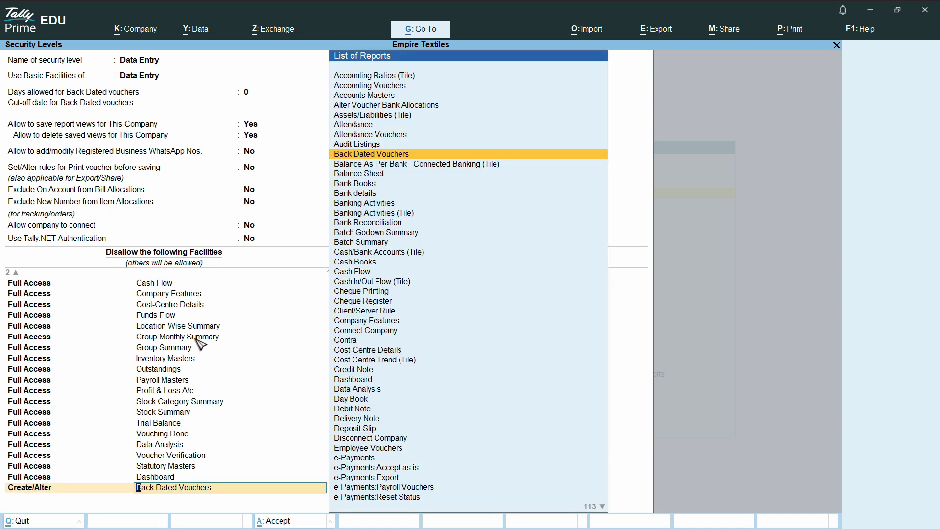
{"action": "key", "text": "Return"}
{"action": "key", "text": "Down"}
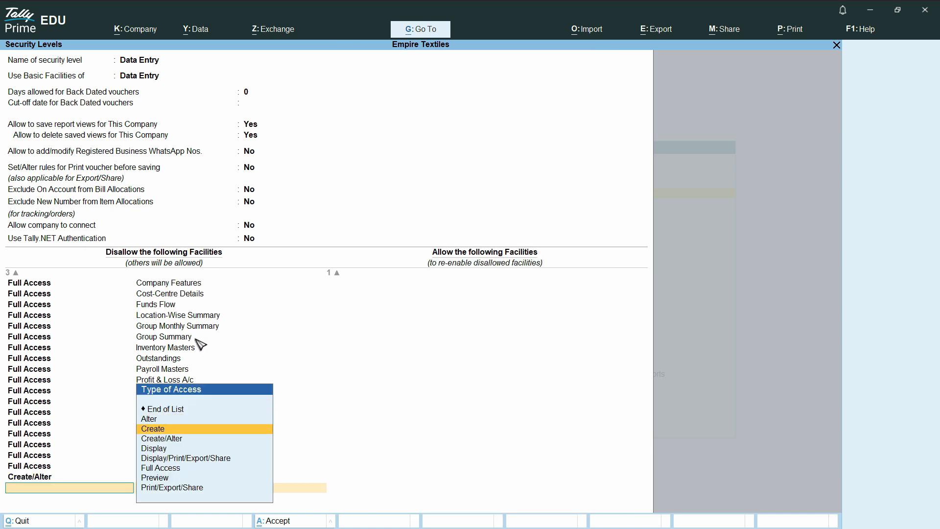
{"action": "key", "text": "Down"}
{"action": "key", "text": "Down"}
{"action": "key", "text": "Down"}
{"action": "key", "text": "Down"}
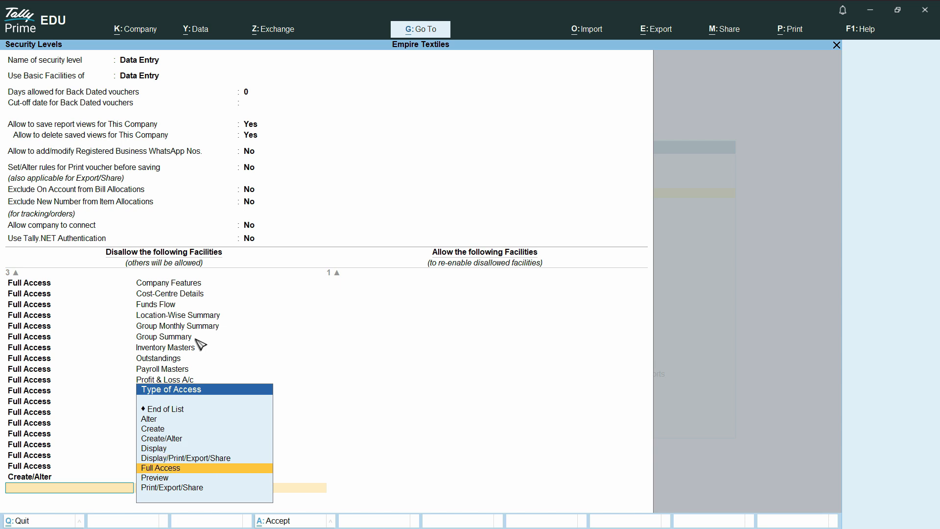
{"action": "key", "text": "Return"}
{"action": "type", "text": "Vou"}
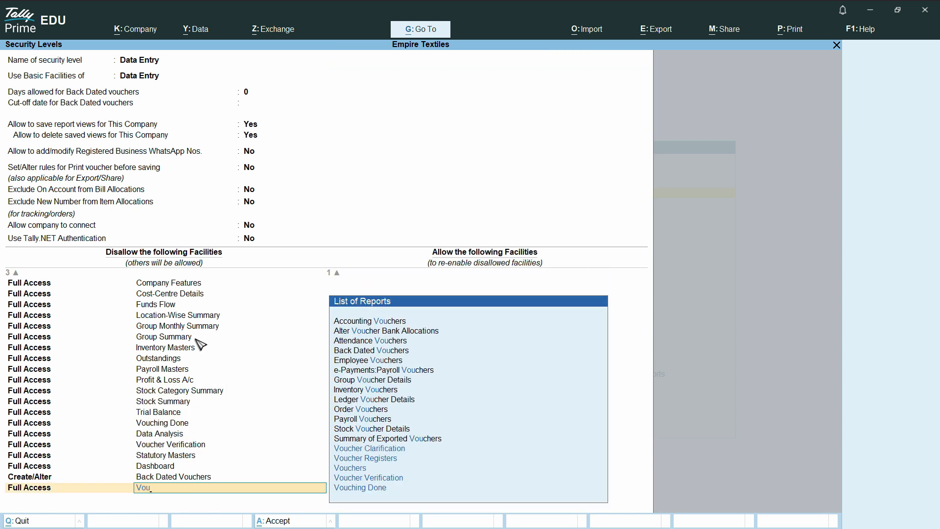
{"action": "key", "text": "Down"}
{"action": "key", "text": "Down"}
{"action": "key", "text": "Return"}
{"action": "key", "text": "Return"}
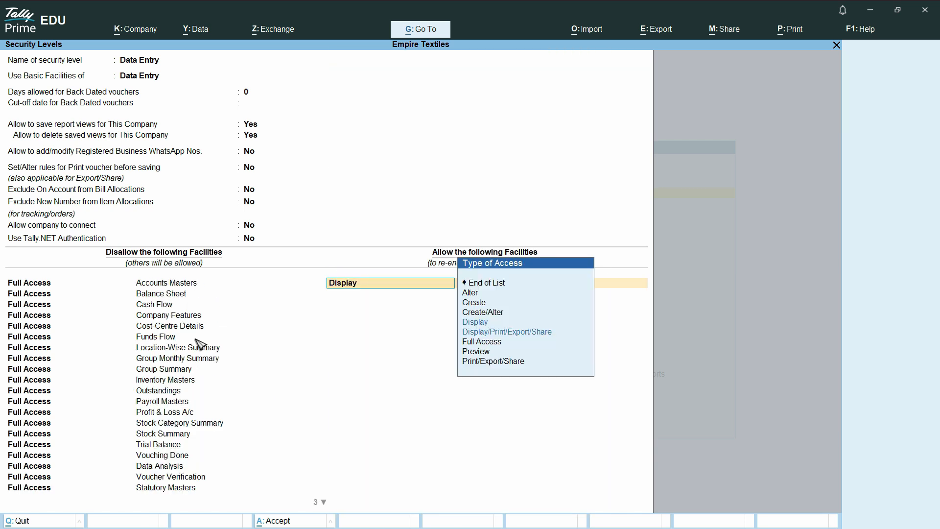
Allow Create access to Accounting Vouchers for the Data Entry role and save the security level
{"action": "key", "text": "Down"}
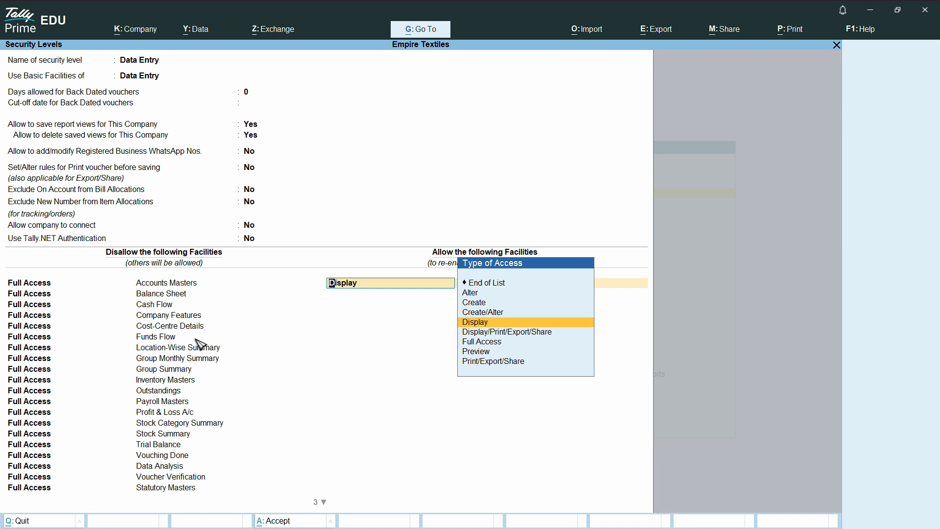
{"action": "key", "text": "Up"}
{"action": "key", "text": "Up"}
{"action": "key", "text": "Up"}
{"action": "key", "text": "Up"}
{"action": "type", "text": "C"}
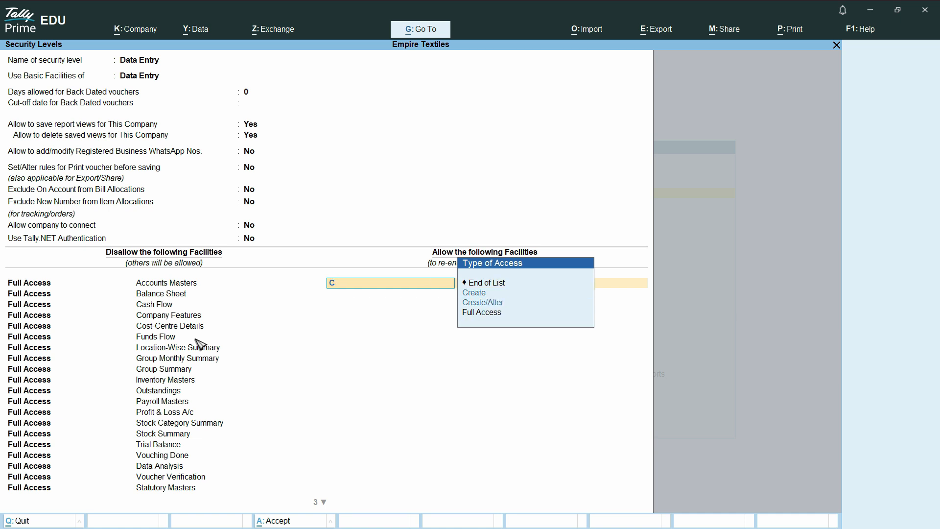
{"action": "key", "text": "Down"}
{"action": "key", "text": "Return"}
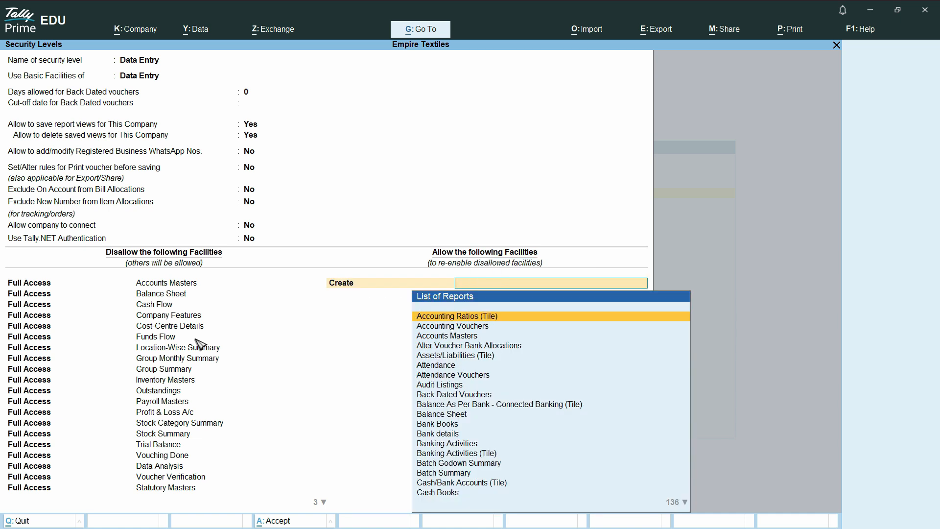
{"action": "type", "text": "Vou"}
{"action": "key", "text": "Up"}
{"action": "key", "text": "Up"}
{"action": "key", "text": "Up"}
{"action": "key", "text": "Up"}
{"action": "key", "text": "Up"}
{"action": "key", "text": "Up"}
{"action": "key", "text": "Up"}
{"action": "key", "text": "Up"}
{"action": "key", "text": "Up"}
{"action": "key", "text": "Up"}
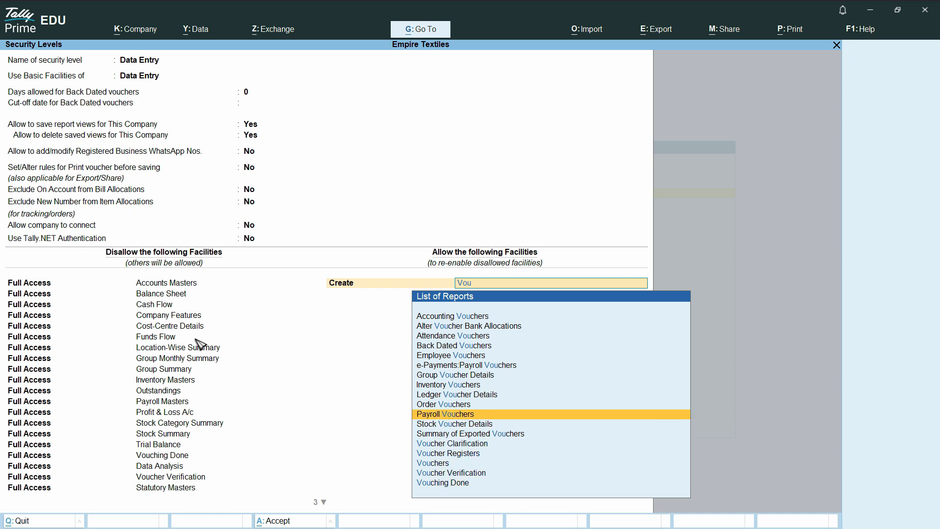
{"action": "key", "text": "Up"}
{"action": "key", "text": "Up"}
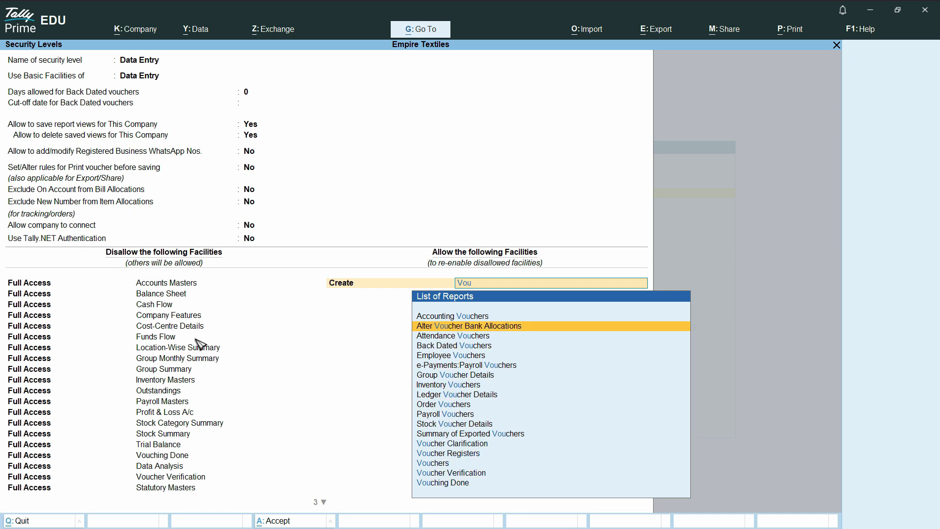
{"action": "key", "text": "Up"}
{"action": "key", "text": "Return"}
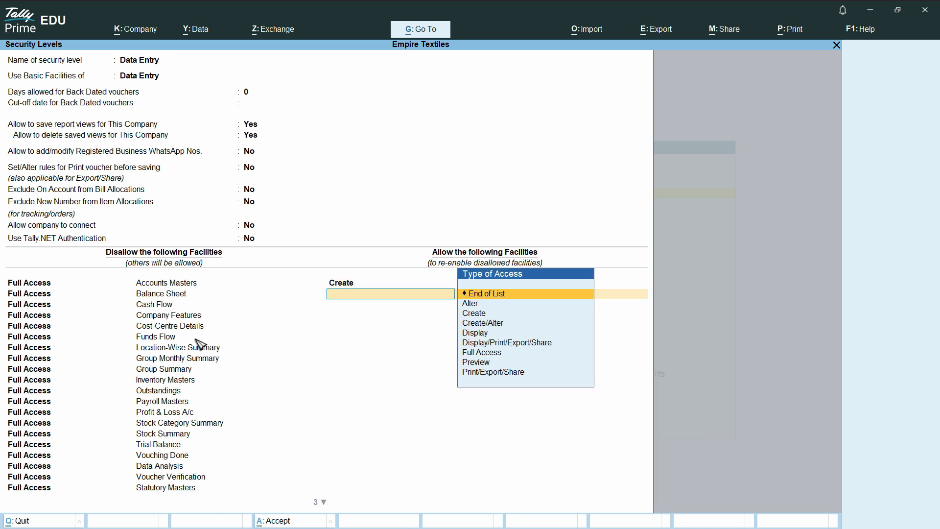
{"action": "key", "text": "Return"}
{"action": "key", "text": "Escape"}
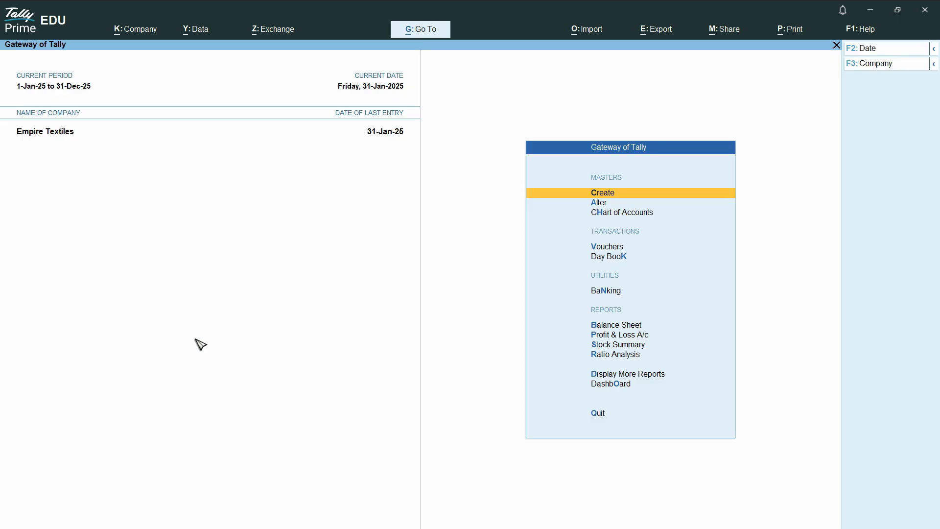
Shut the Empire Textiles company
{"action": "key", "text": "Up"}
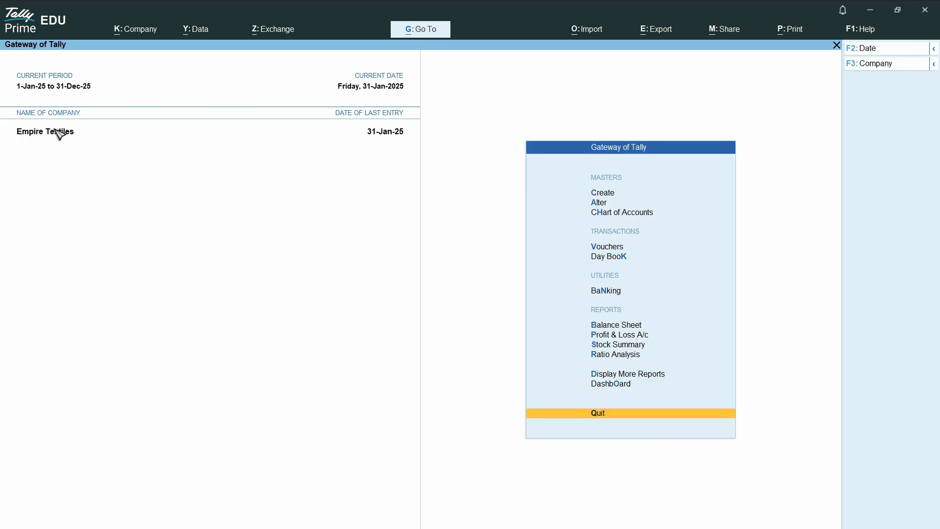
{"action": "left_click", "coordinate": [880, 66]}
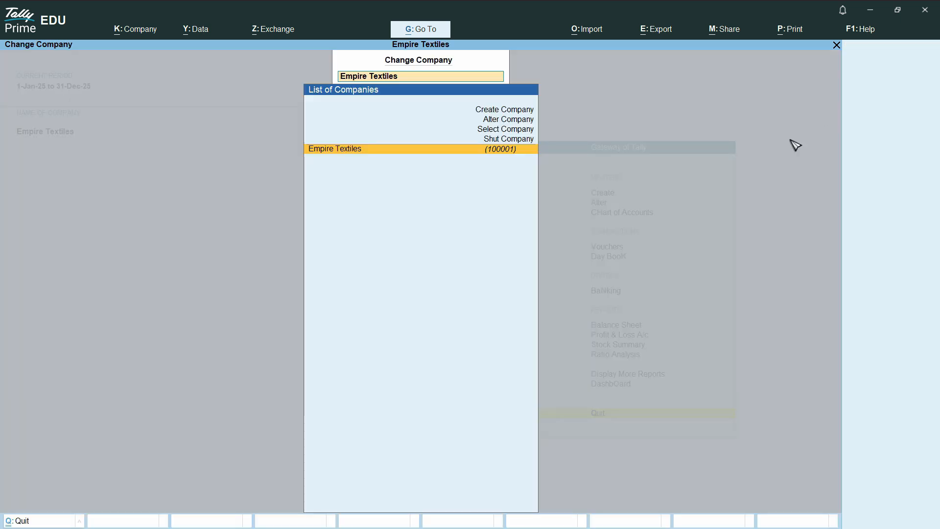
{"action": "left_click", "coordinate": [510, 140]}
{"action": "left_click", "coordinate": [390, 112]}
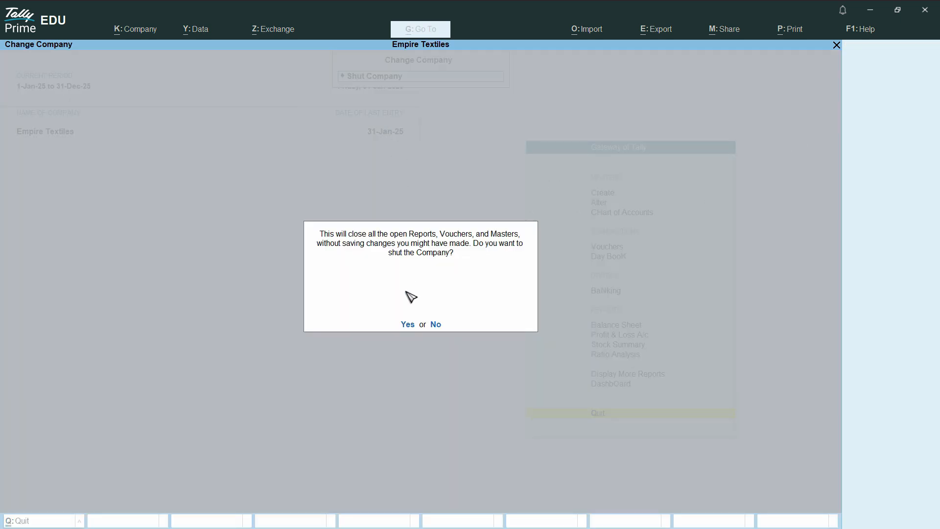
{"action": "left_click", "coordinate": [405, 323]}
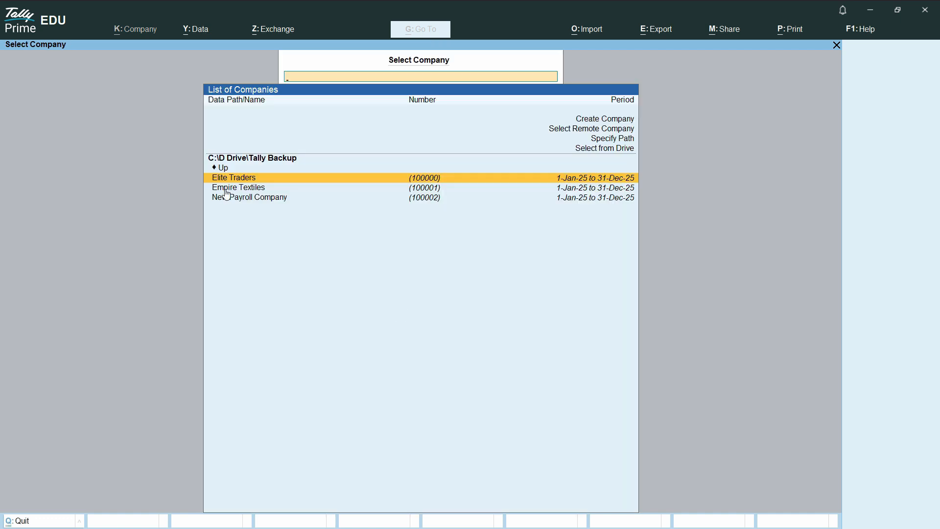
Reopen Empire Textiles and log in as the Data Entry user with the account password
{"action": "left_click", "coordinate": [312, 194]}
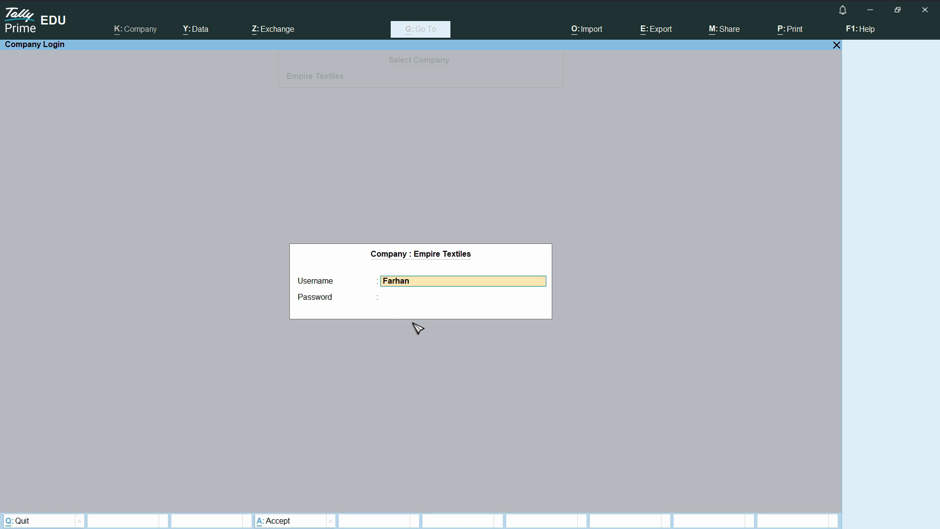
{"action": "key", "text": "Return"}
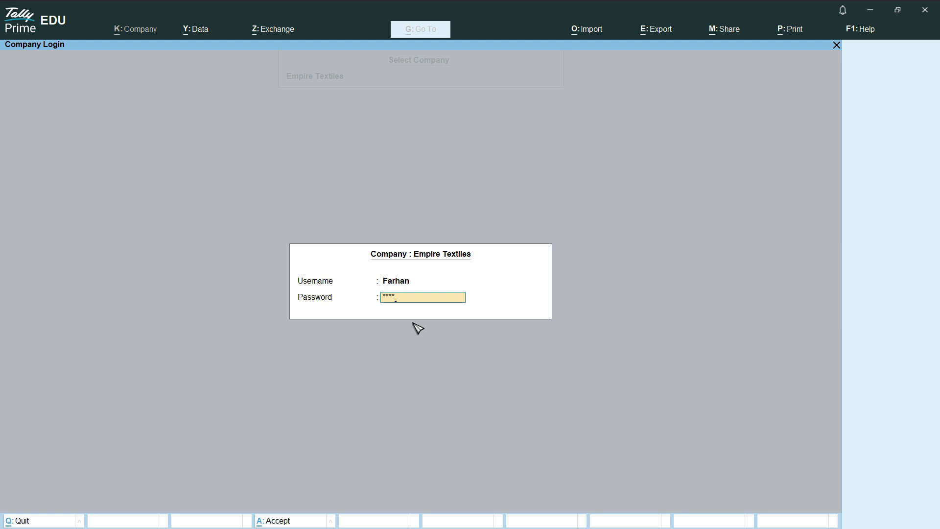
{"action": "key", "text": "Return"}
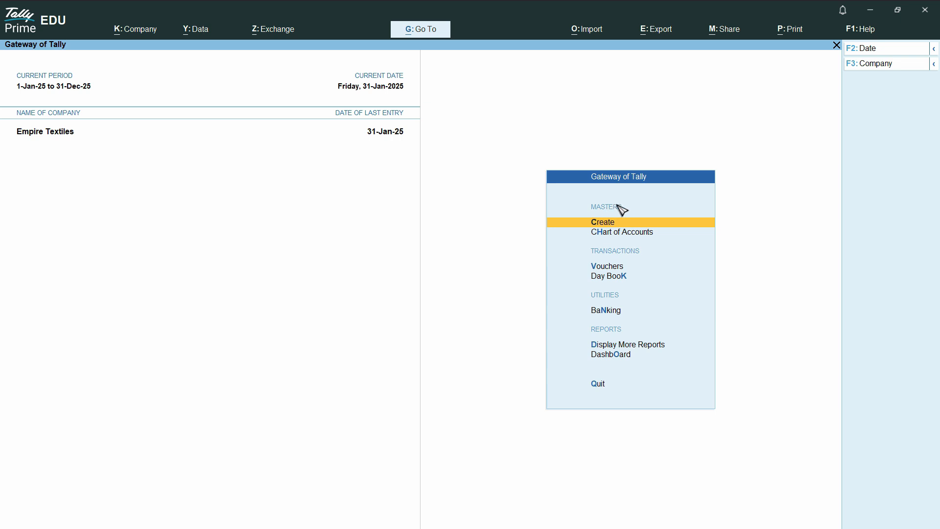
Open master creation to check which masters the restricted user may create
{"action": "left_click", "coordinate": [606, 228]}
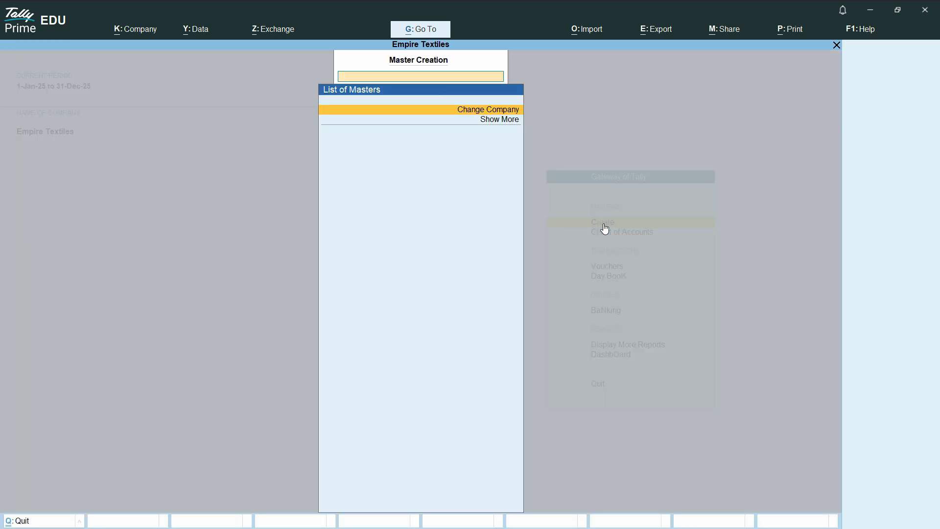
{"action": "key", "text": "Escape"}
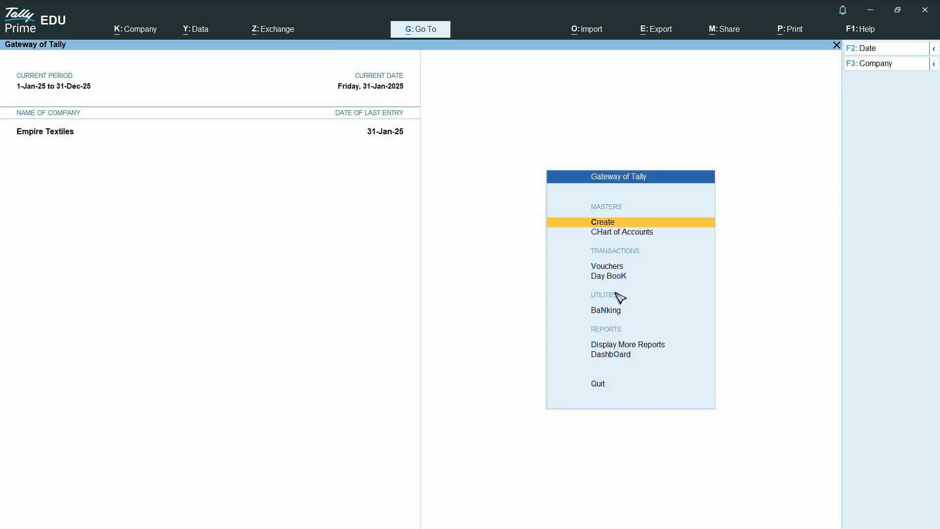
Start a Sales voucher for party Apex Enterprises with the Sales ledger
{"action": "left_click", "coordinate": [606, 266]}
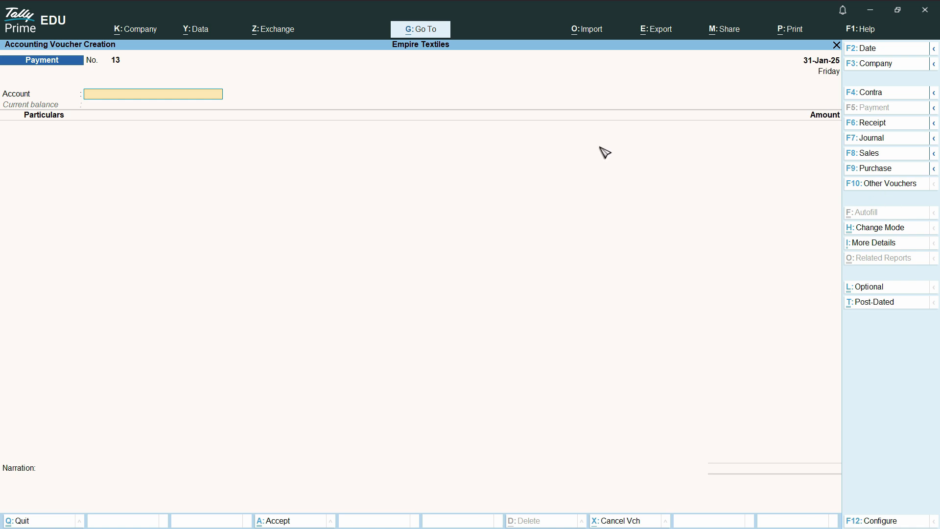
{"action": "key", "text": "F8"}
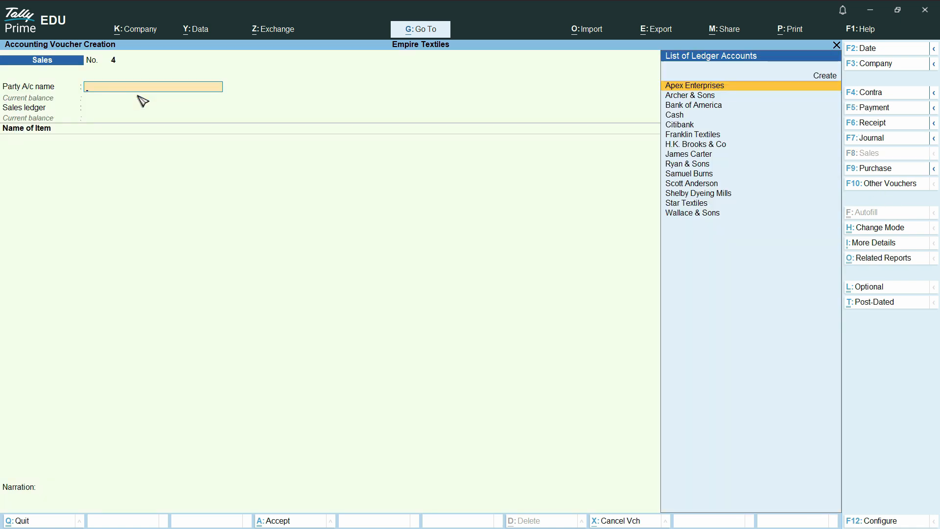
{"action": "key", "text": "Return"}
{"action": "key", "text": "Return"}
{"action": "key", "text": "Return"}
{"action": "key", "text": "Return"}
{"action": "key", "text": "Return"}
{"action": "key", "text": "Return"}
{"action": "key", "text": "Return"}
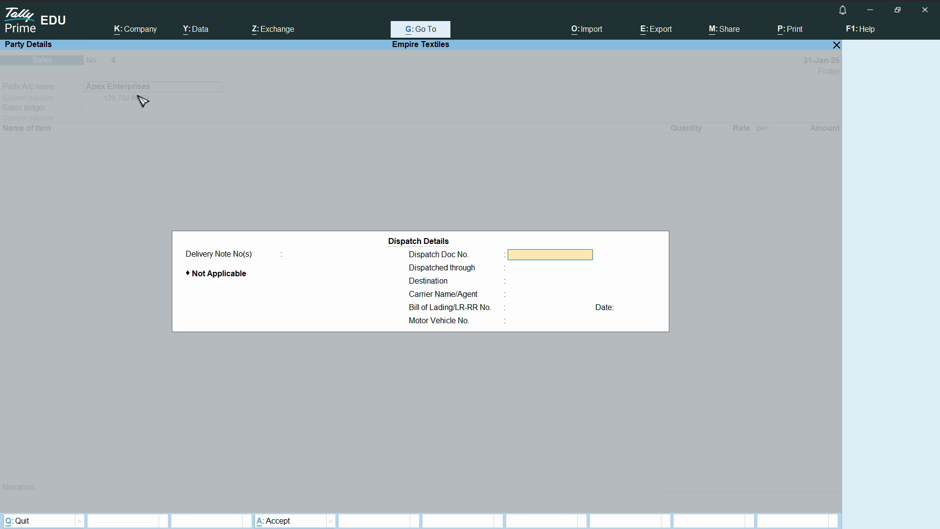
{"action": "key", "text": "Return"}
{"action": "key", "text": "Return"}
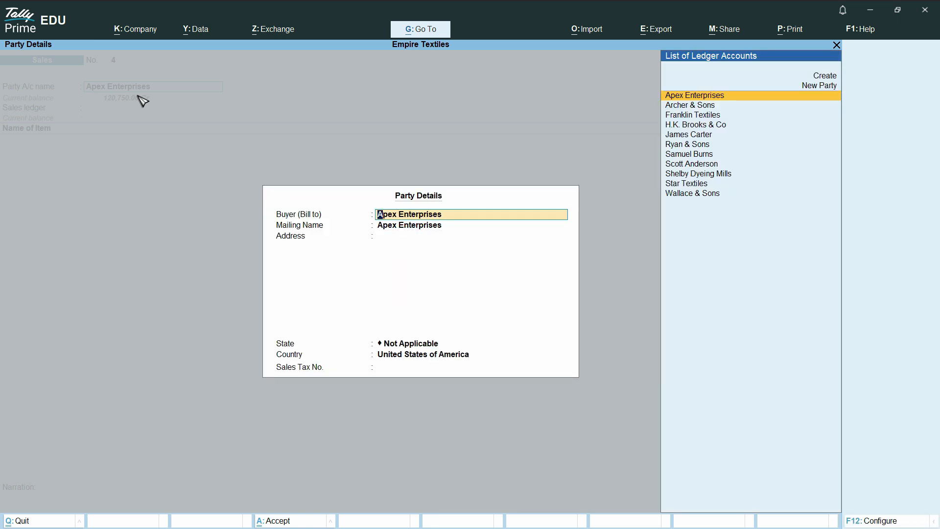
{"action": "key", "text": "Return"}
{"action": "key", "text": "Return"}
{"action": "key", "text": "Return"}
{"action": "key", "text": "Return"}
{"action": "key", "text": "Return"}
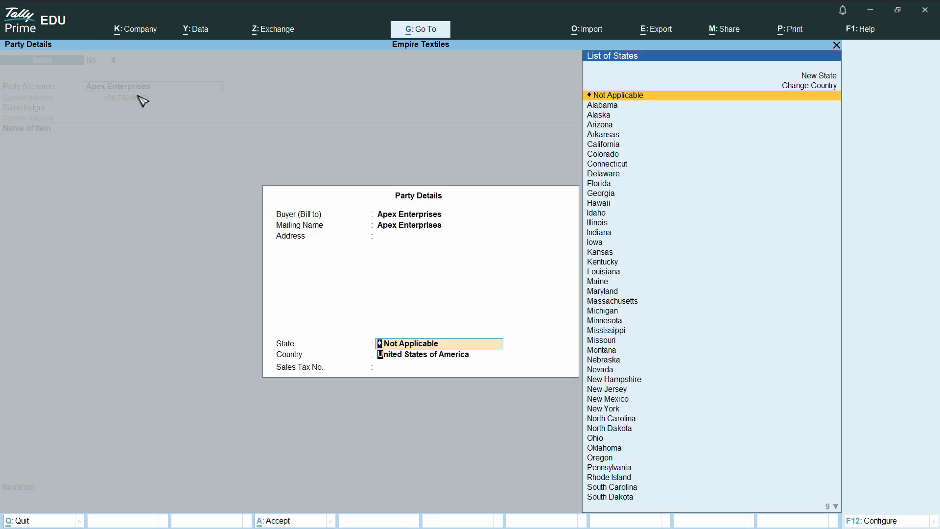
{"action": "key", "text": "Return"}
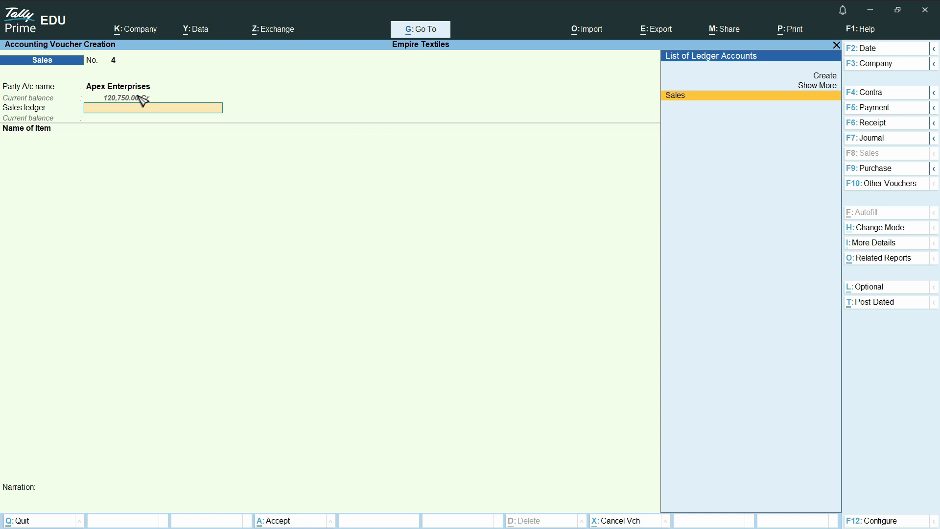
{"action": "key", "text": "Return"}
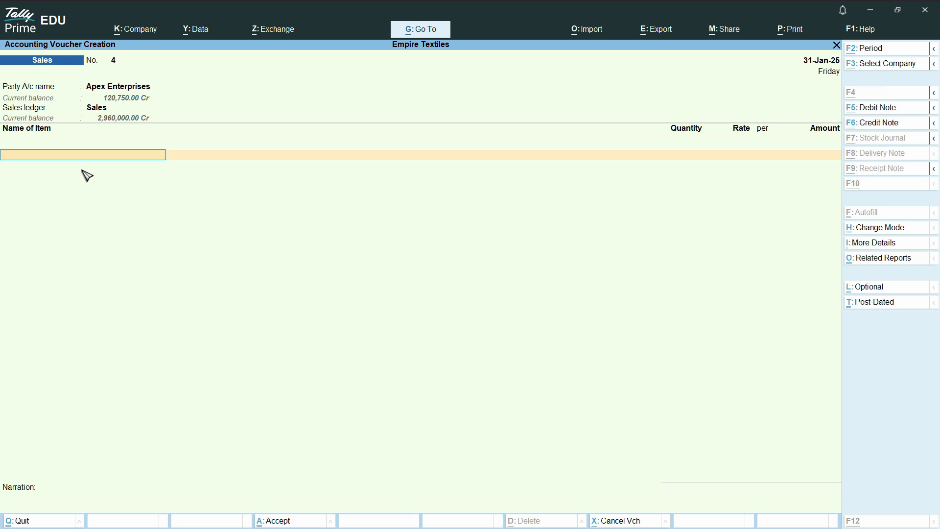
Try to create a new master from within the voucher's item line
{"action": "key", "text": "alt+c"}
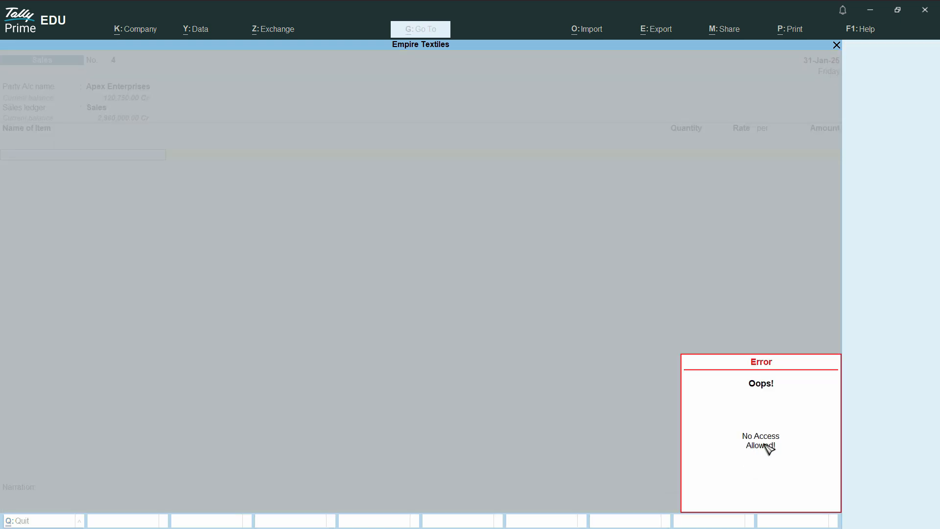
{"action": "key", "text": "Escape"}
Add 10 units of Shirt from Main Location to the sales voucher, save it and exit voucher entry
{"action": "type", "text": "S"}
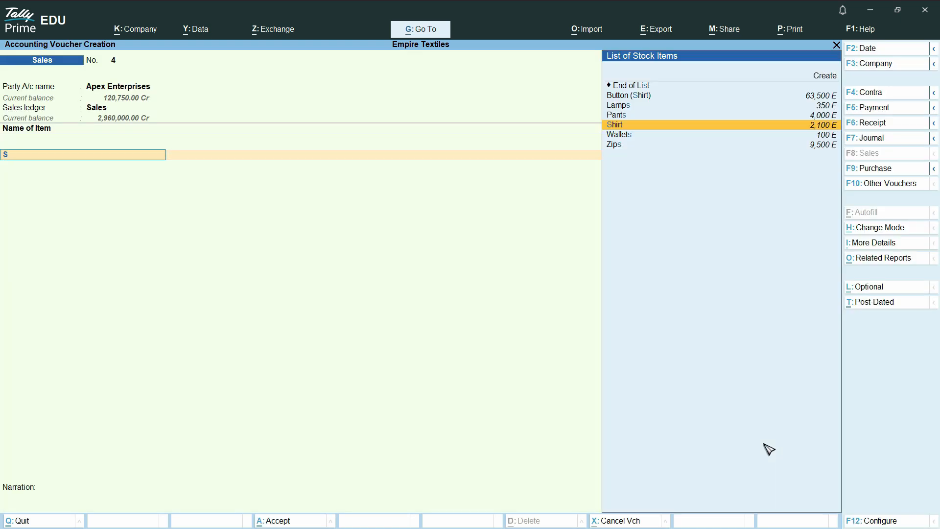
{"action": "key", "text": "Down"}
{"action": "key", "text": "Up"}
{"action": "key", "text": "Return"}
{"action": "key", "text": "Return"}
{"action": "key", "text": "Return"}
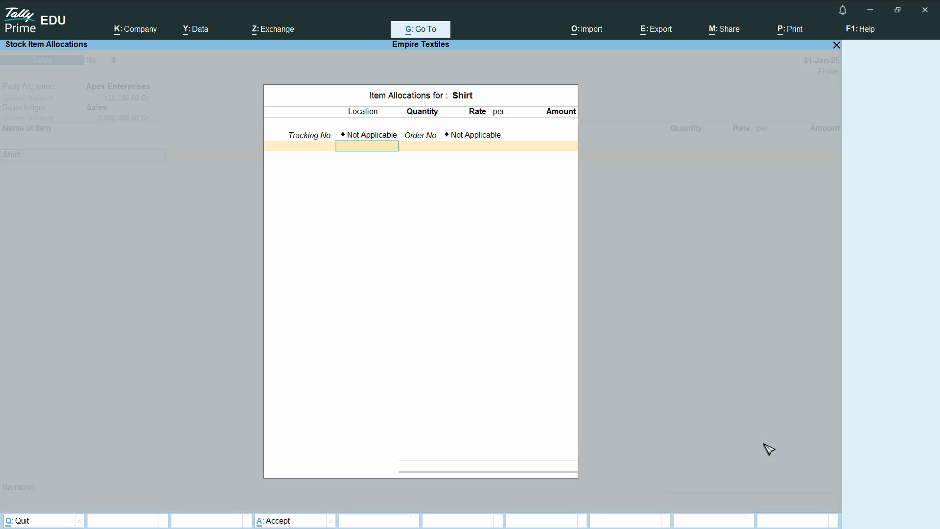
{"action": "key", "text": "Return"}
{"action": "key", "text": "Return"}
{"action": "key", "text": "BackSpace"}
{"action": "type", "text": "1"}
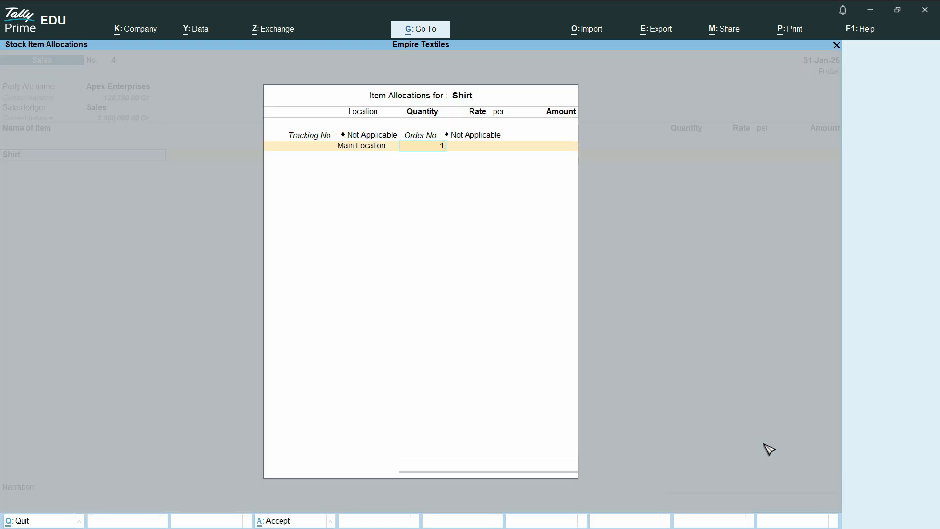
{"action": "type", "text": "0"}
{"action": "key", "text": "Return"}
{"action": "key", "text": "Return"}
{"action": "key", "text": "Return"}
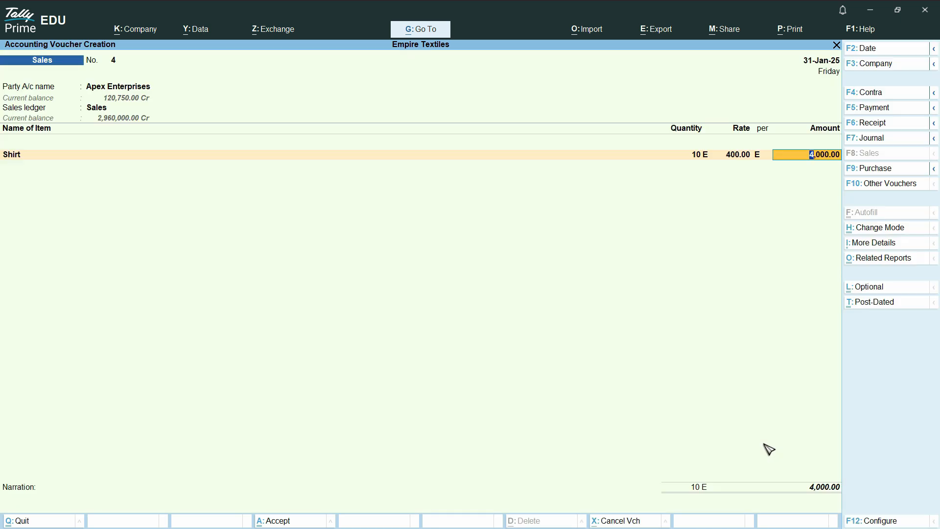
{"action": "key", "text": "ctrl"}
{"action": "key", "text": "ctrl+a"}
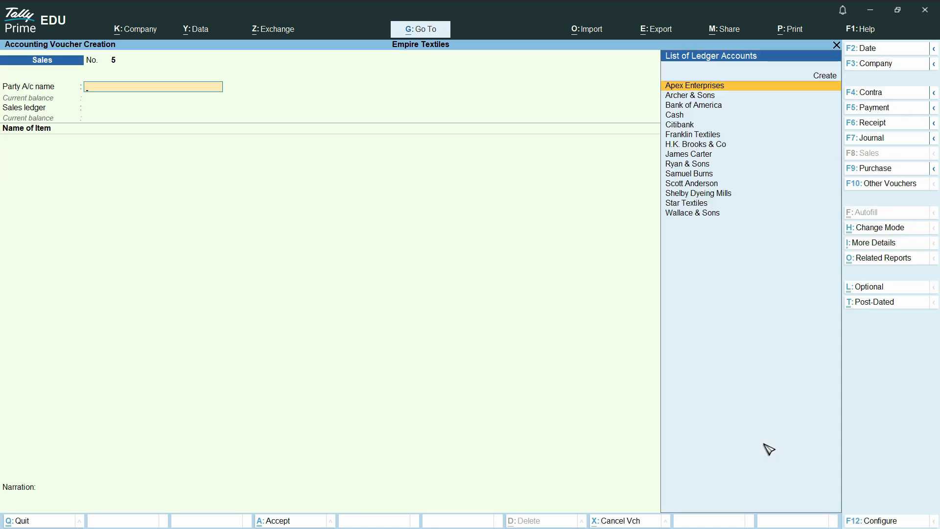
{"action": "key", "text": "Escape"}
{"action": "key", "text": "y"}
{"action": "key", "text": "Up"}
{"action": "key", "text": "Up"}
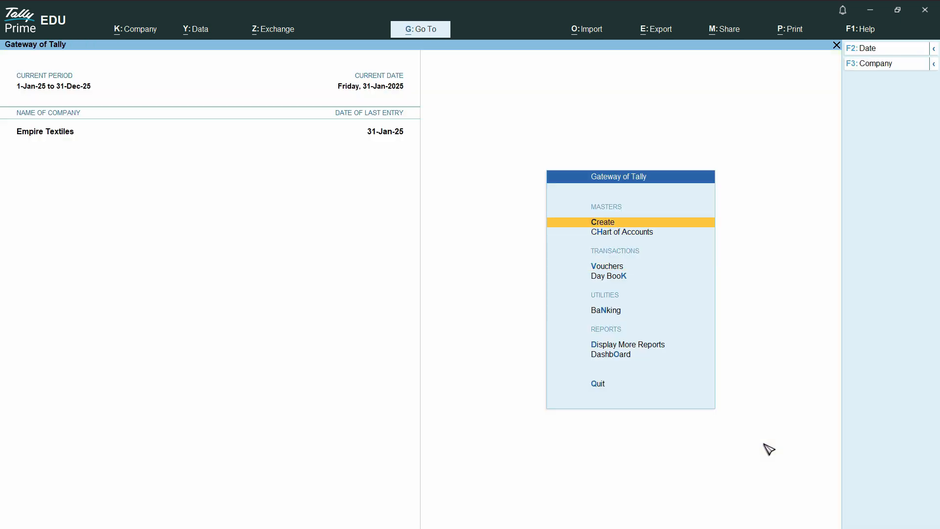
{"action": "key", "text": "Down"}
{"action": "key", "text": "Down"}
{"action": "key", "text": "Down"}
{"action": "key", "text": "Down"}
{"action": "key", "text": "Down"}
{"action": "key", "text": "Down"}
{"action": "key", "text": "Up"}
{"action": "key", "text": "Up"}
{"action": "key", "text": "Up"}
{"action": "key", "text": "Up"}
{"action": "key", "text": "Up"}
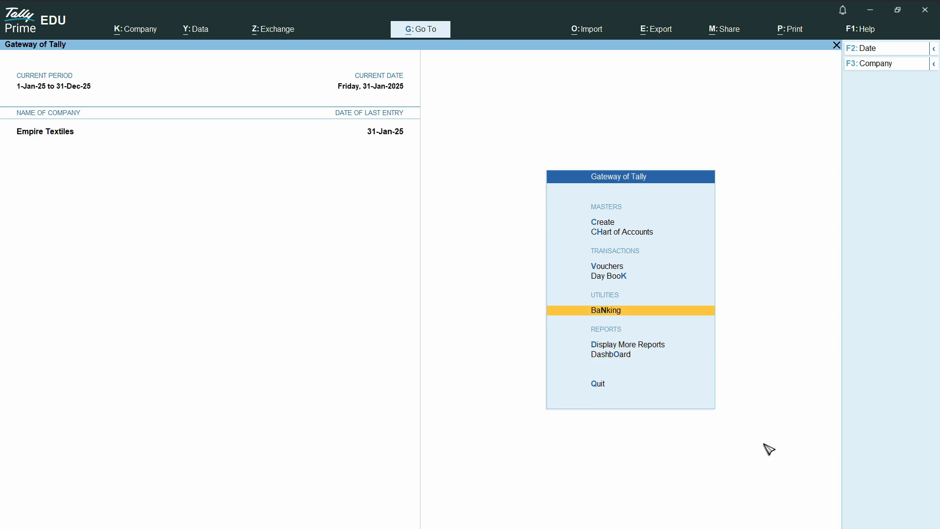
{"action": "key", "text": "Down"}
{"action": "key", "text": "Down"}
{"action": "key", "text": "Down"}
{"action": "key", "text": "Down"}
{"action": "key", "text": "Down"}
{"action": "key", "text": "Up"}
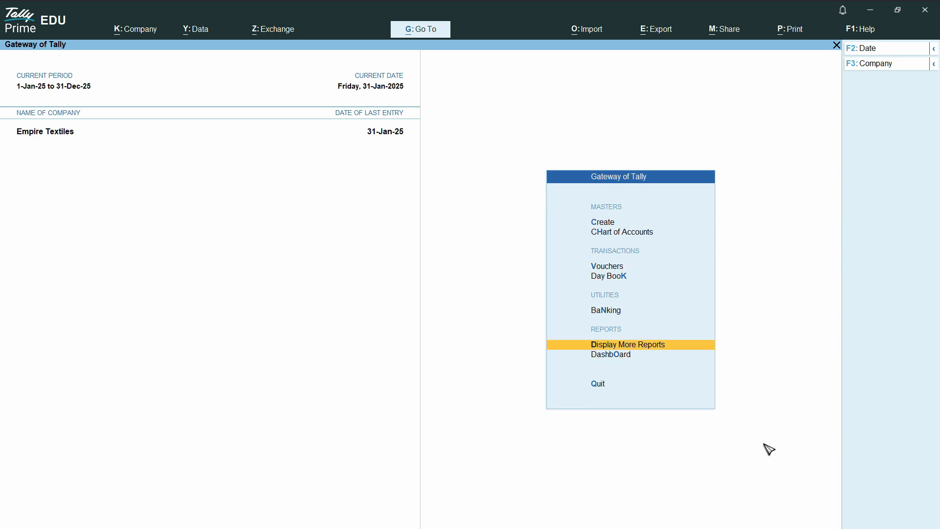
Open the Day Book and try to alter the Star Textiles purchase order entry
{"action": "key", "text": "Return"}
{"action": "key", "text": "Return"}
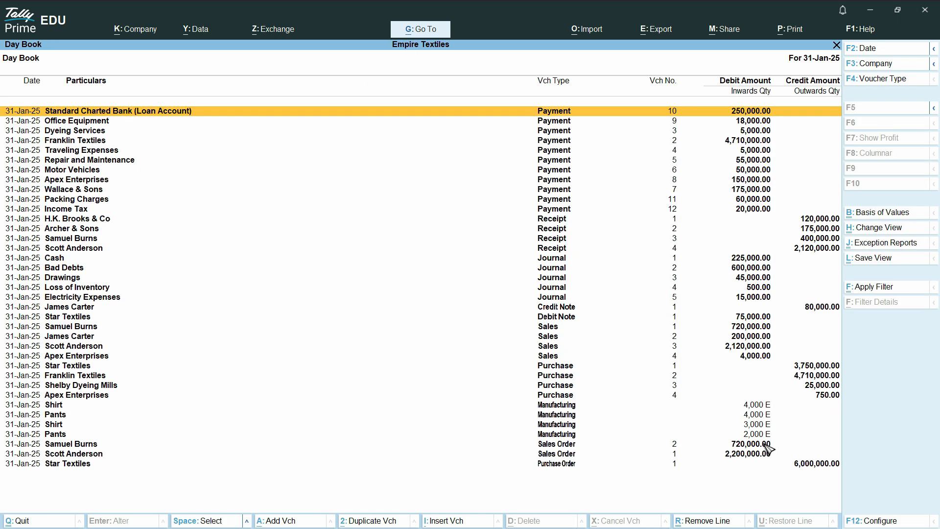
{"action": "key", "text": "Down"}
{"action": "key", "text": "Down"}
{"action": "key", "text": "Down"}
{"action": "key", "text": "Down"}
{"action": "key", "text": "Down"}
{"action": "key", "text": "Down"}
{"action": "key", "text": "Down"}
{"action": "key", "text": "Down"}
{"action": "key", "text": "Down"}
{"action": "key", "text": "Down"}
{"action": "key", "text": "Down"}
{"action": "key", "text": "Down"}
{"action": "key", "text": "Down"}
{"action": "key", "text": "Down"}
{"action": "key", "text": "Down"}
{"action": "key", "text": "Down"}
{"action": "key", "text": "Down"}
{"action": "key", "text": "Down"}
{"action": "key", "text": "Down"}
{"action": "key", "text": "Down"}
{"action": "key", "text": "Down"}
{"action": "key", "text": "Down"}
{"action": "key", "text": "Down"}
{"action": "key", "text": "Down"}
{"action": "key", "text": "Down"}
{"action": "key", "text": "Down"}
{"action": "key", "text": "Down"}
{"action": "key", "text": "Down"}
{"action": "key", "text": "Down"}
{"action": "key", "text": "Down"}
{"action": "key", "text": "Down"}
{"action": "key", "text": "Down"}
{"action": "key", "text": "Down"}
{"action": "key", "text": "Down"}
{"action": "key", "text": "Down"}
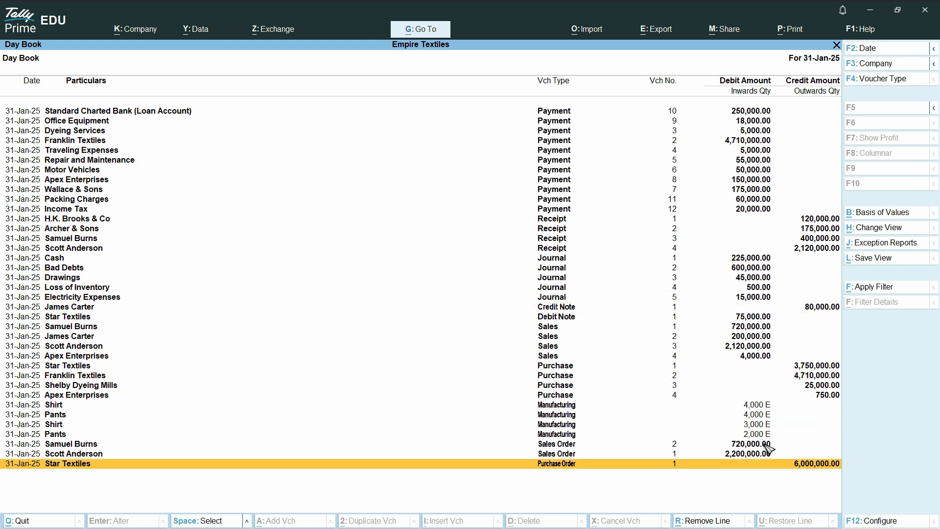
{"action": "key", "text": "Return"}
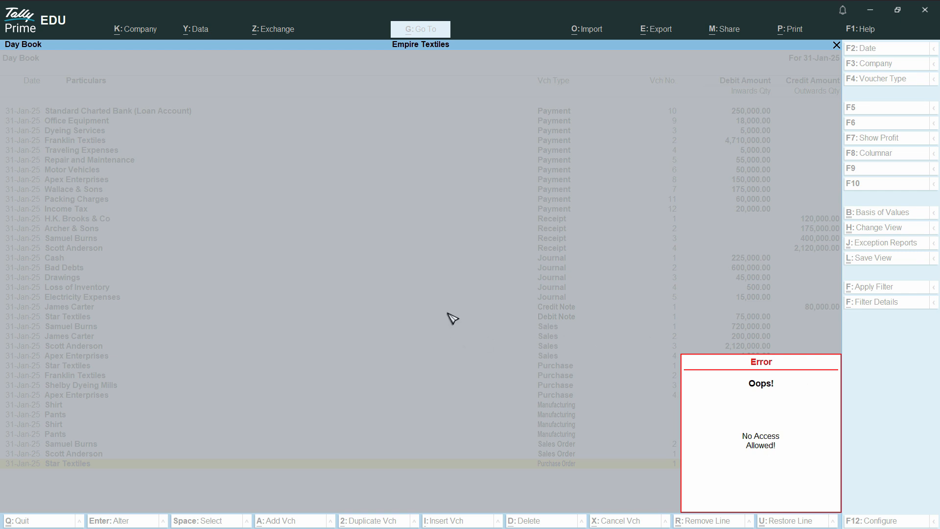
{"action": "key", "text": "Escape"}
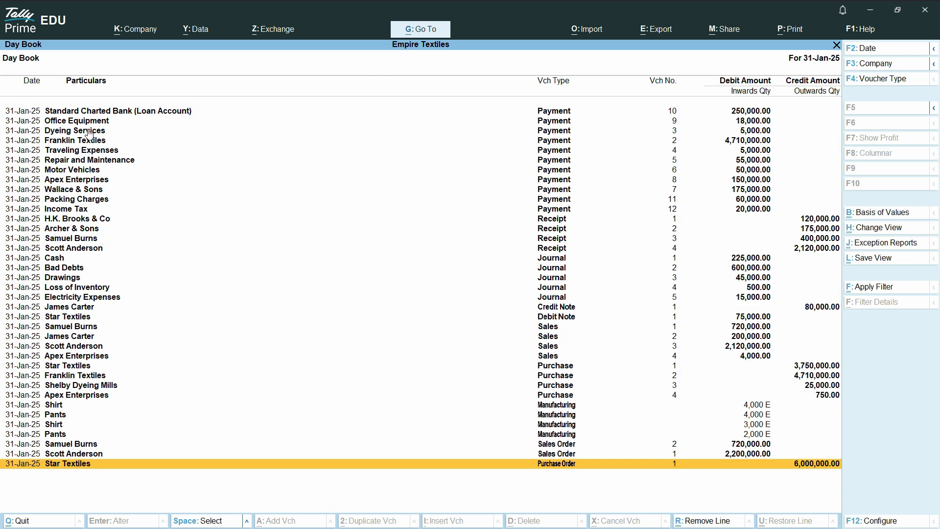